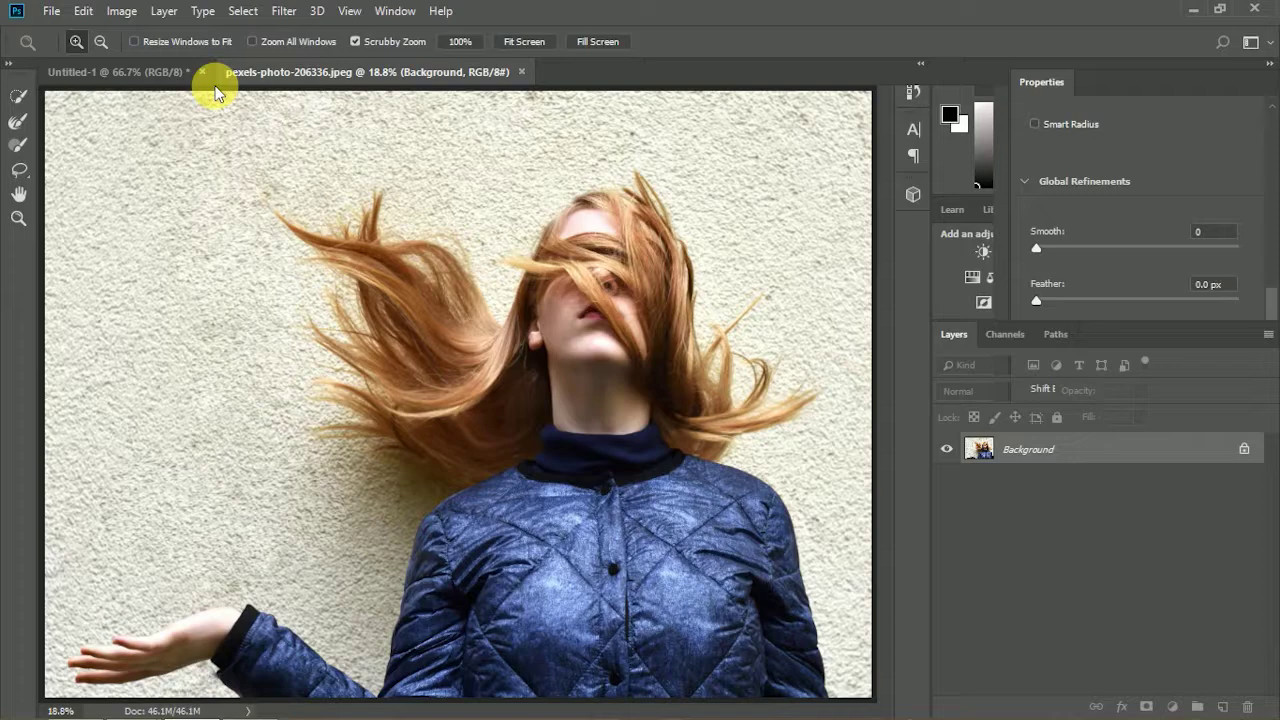
Step: Skip the intro and bring up the File menu from the start screen
key("Escape")
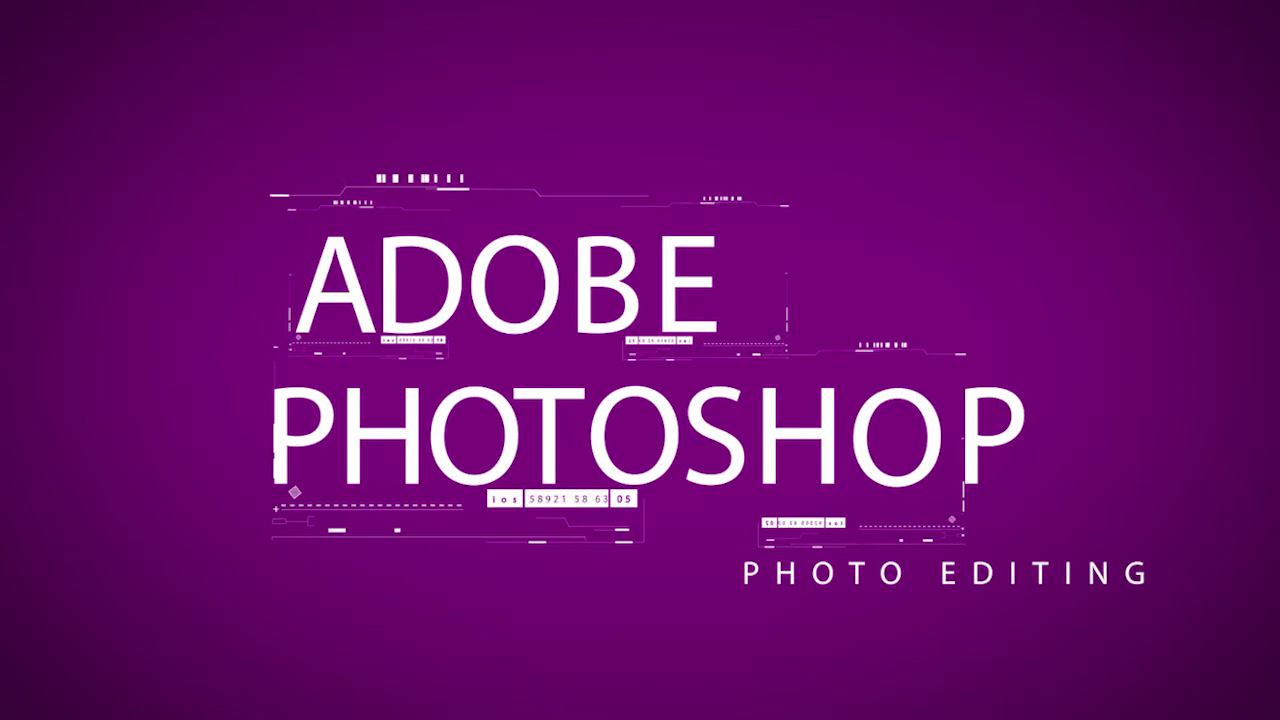
left_click(60, 15)
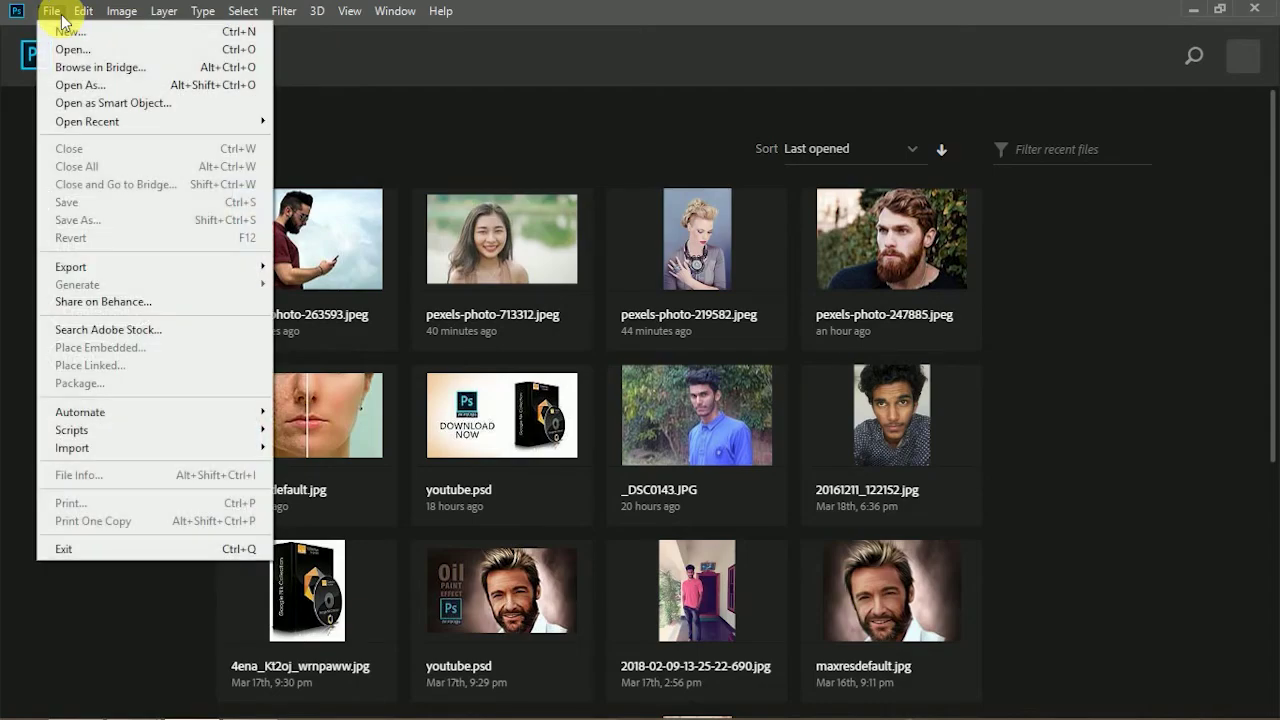
Step: Open pexels-photo-206336.jpeg from the Downloads folder
left_click(66, 49)
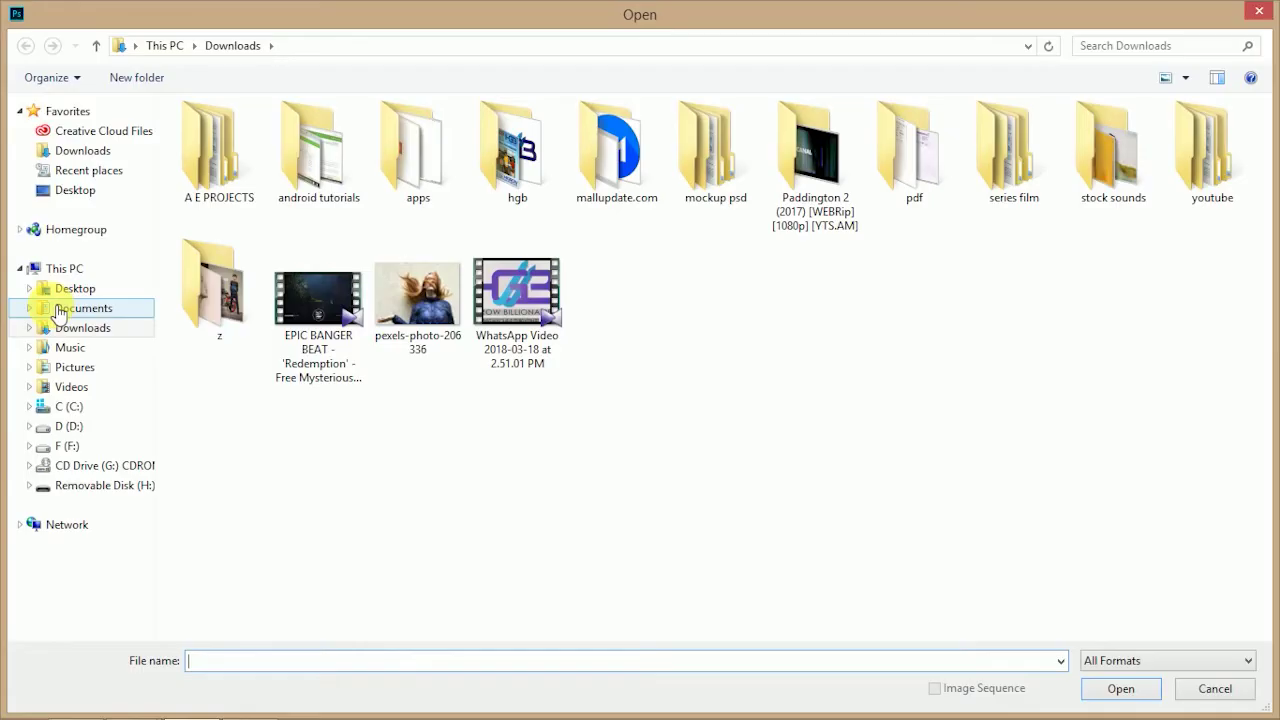
double_click(417, 293)
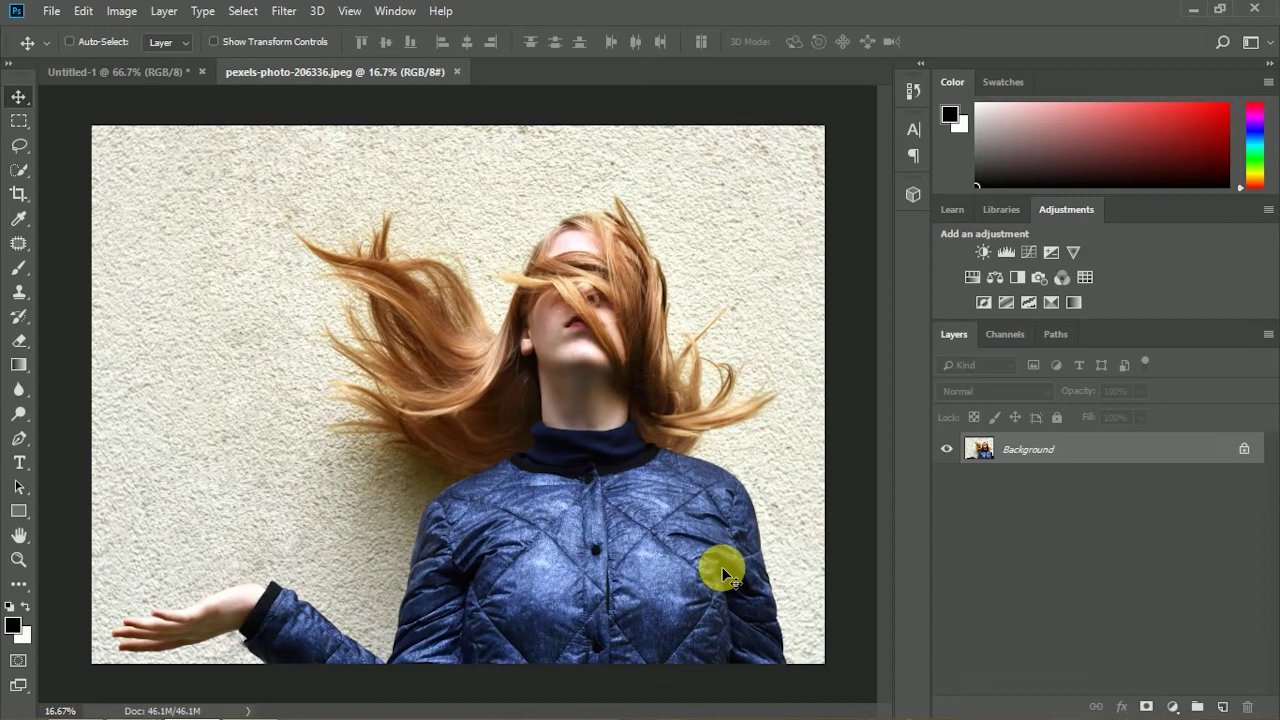
Step: Paint a Quick Selection over the woman's jacket, arm and hand in Add mode
left_click(17, 177)
left_click_drag(17, 177, 63, 168)
left_click(63, 168)
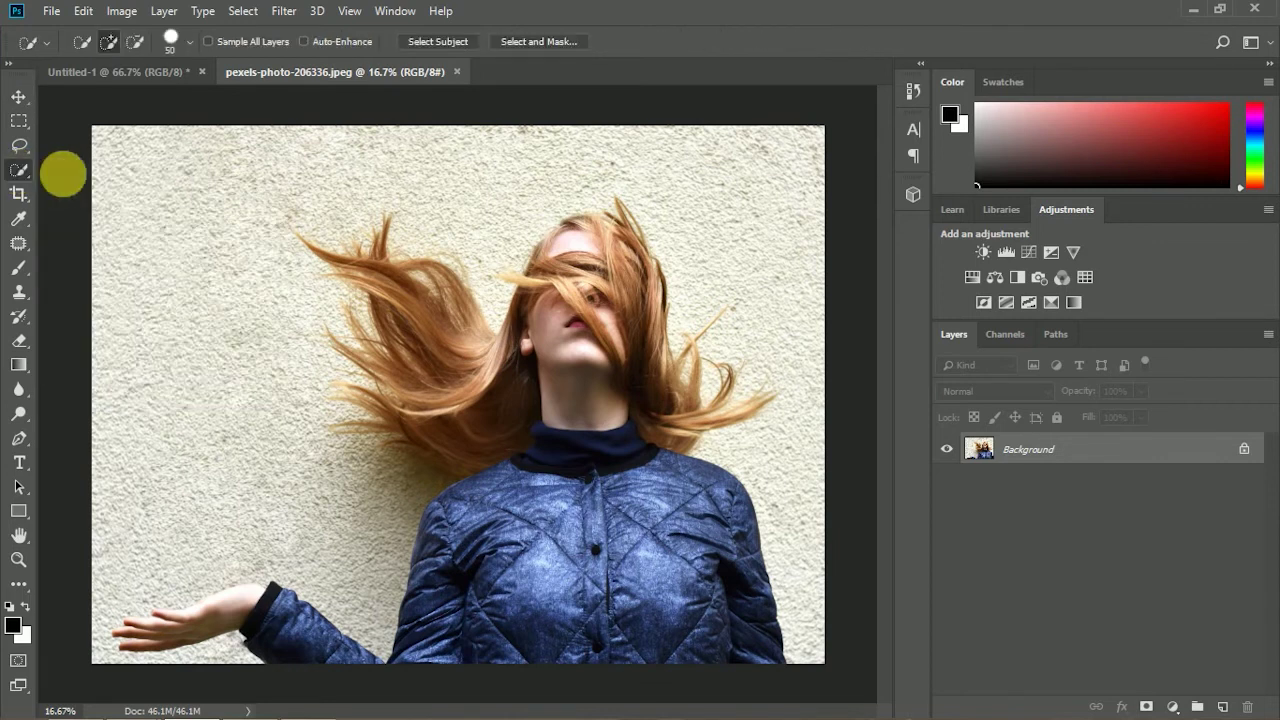
left_click(112, 50)
mouse_move(617, 557)
left_mouse_down()
mouse_move(506, 589)
mouse_move(671, 626)
mouse_move(586, 277)
mouse_move(491, 420)
mouse_move(591, 457)
mouse_move(456, 534)
mouse_move(474, 654)
mouse_move(460, 509)
mouse_move(409, 414)
mouse_move(362, 271)
mouse_move(654, 423)
mouse_move(608, 234)
mouse_move(620, 220)
mouse_move(525, 298)
left_mouse_up()
mouse_move(505, 497)
left_mouse_down()
mouse_move(337, 663)
mouse_move(162, 632)
mouse_move(164, 658)
left_mouse_up()
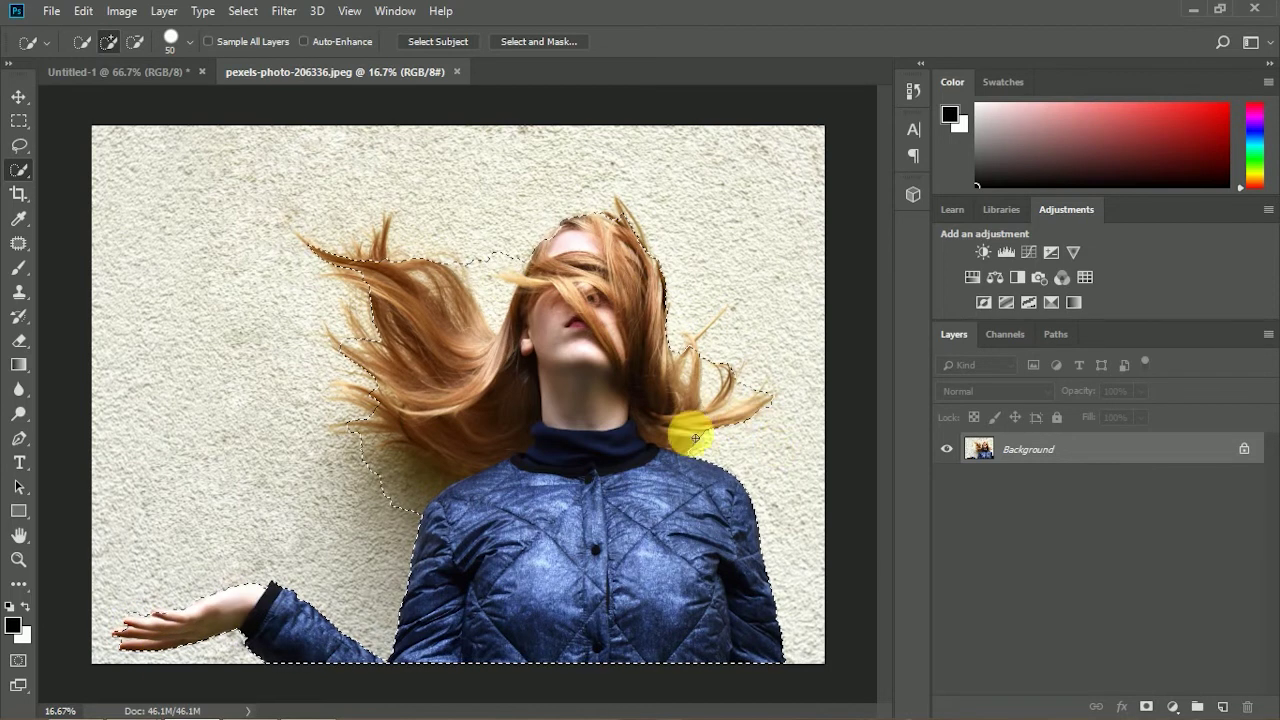
Step: Subtract the wall beside the left hair from the selection, then return to Add mode
left_click(135, 41)
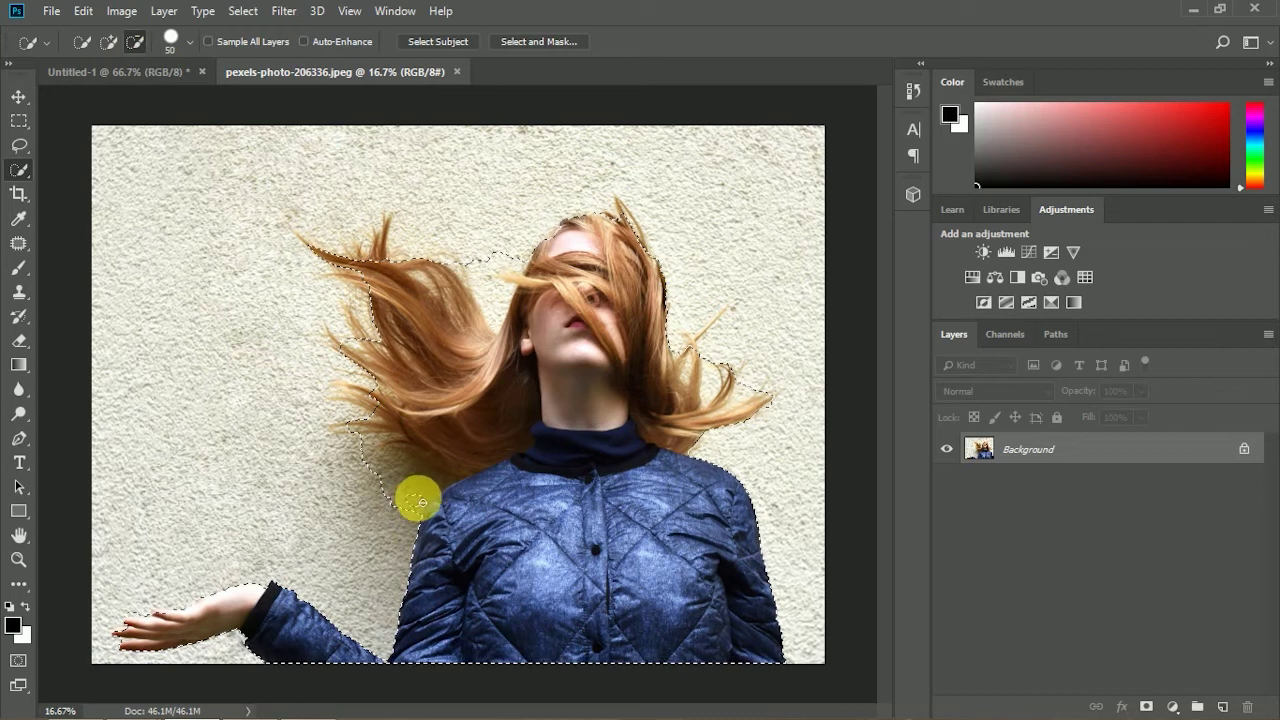
left_click(399, 470)
left_click(108, 41)
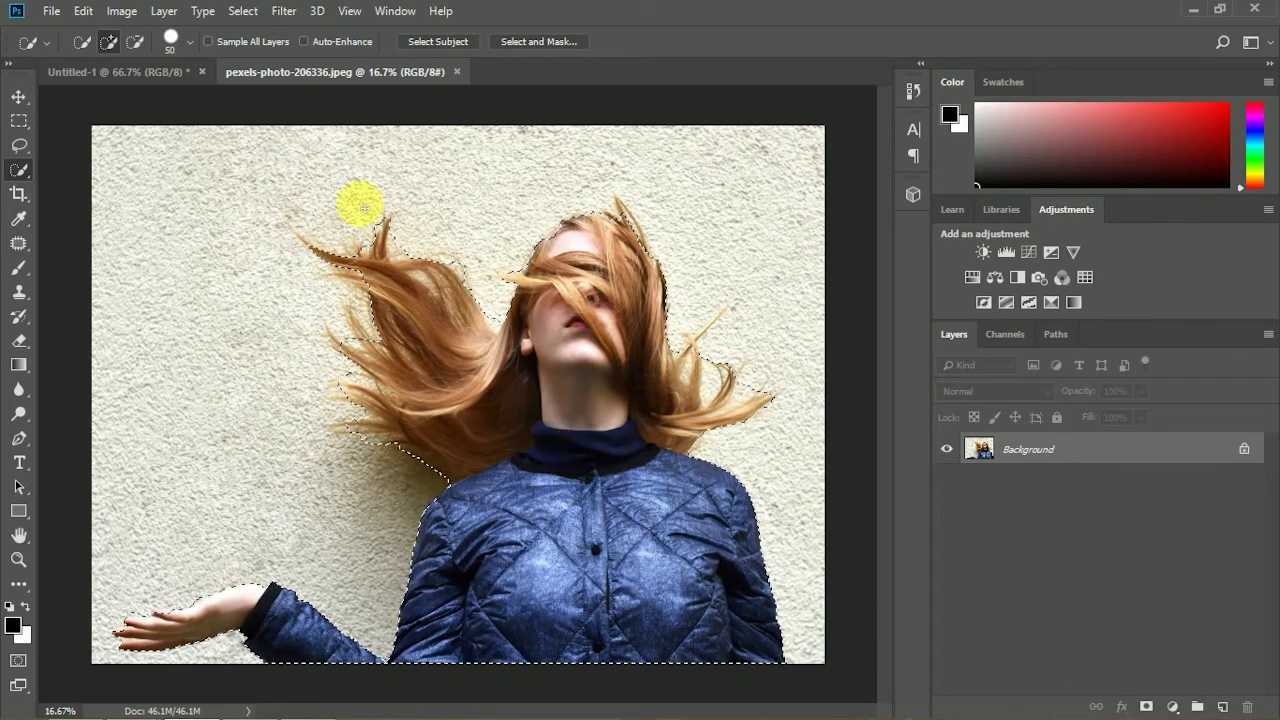
left_click(246, 16)
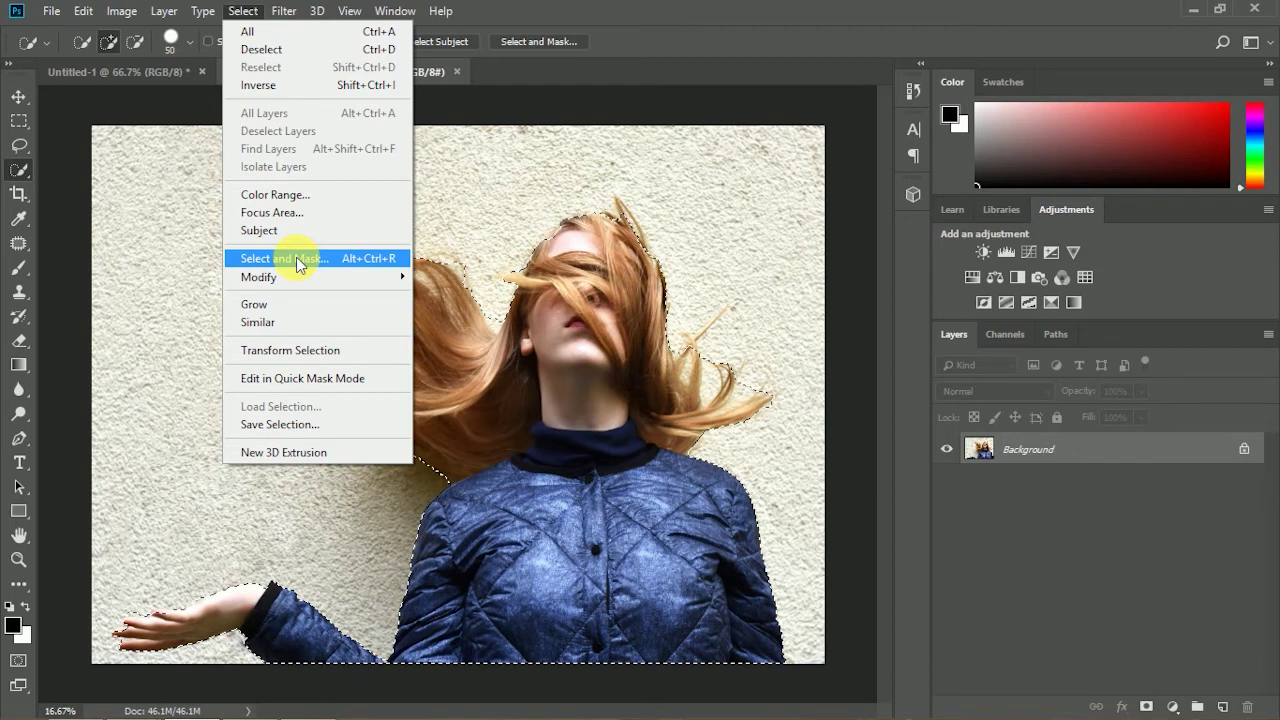
Step: In Select and Mask, use Overlay view at 50% opacity and start refining the left hair edge
left_click(296, 258)
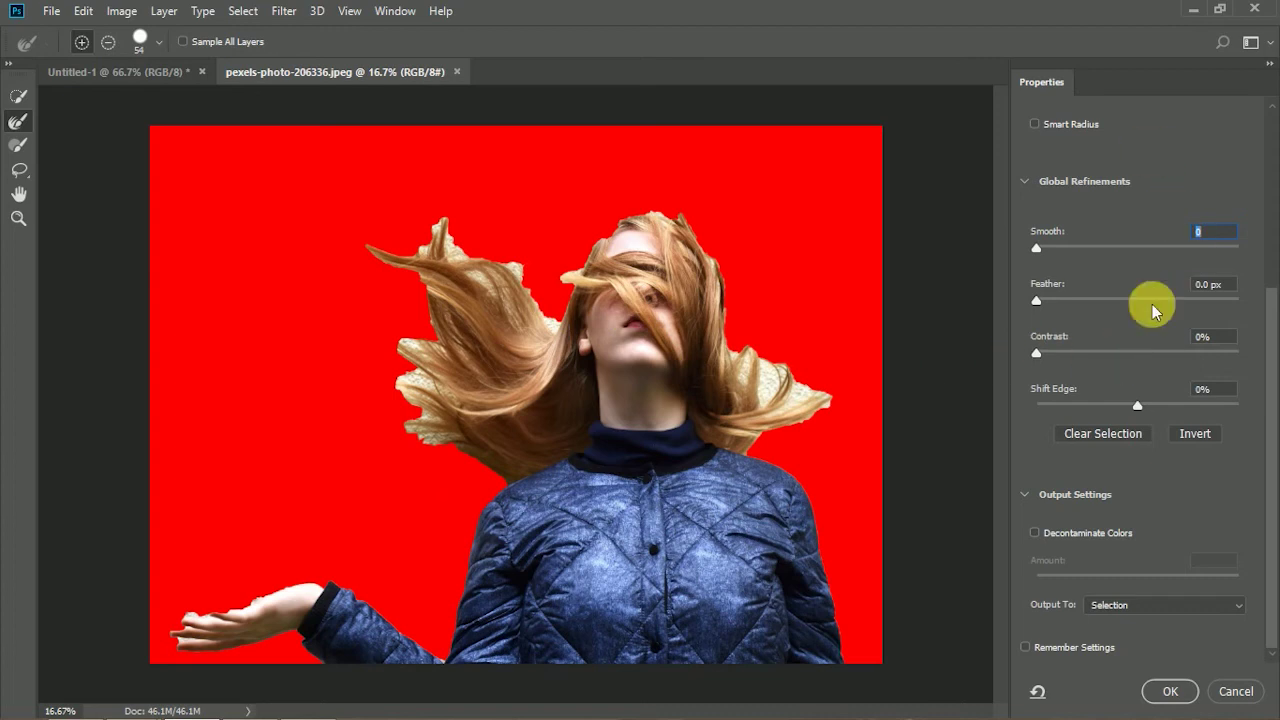
scroll(1100, 260, "up", 5)
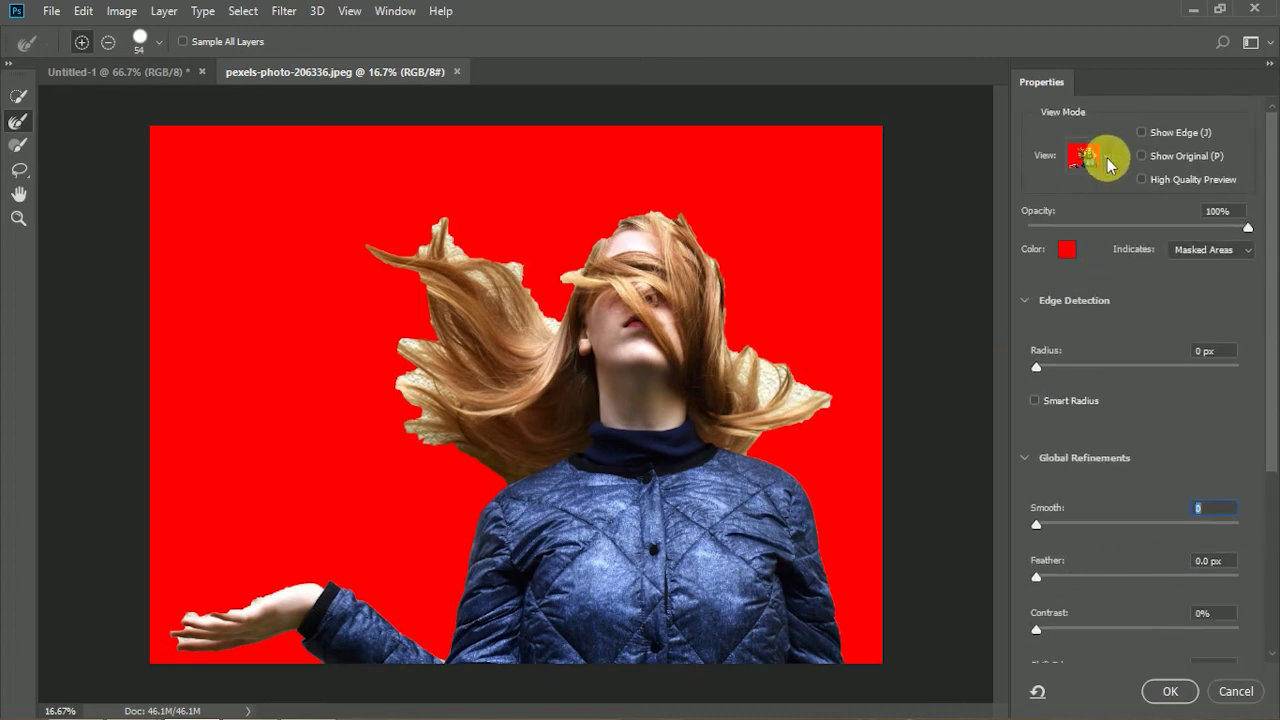
left_click(1100, 157)
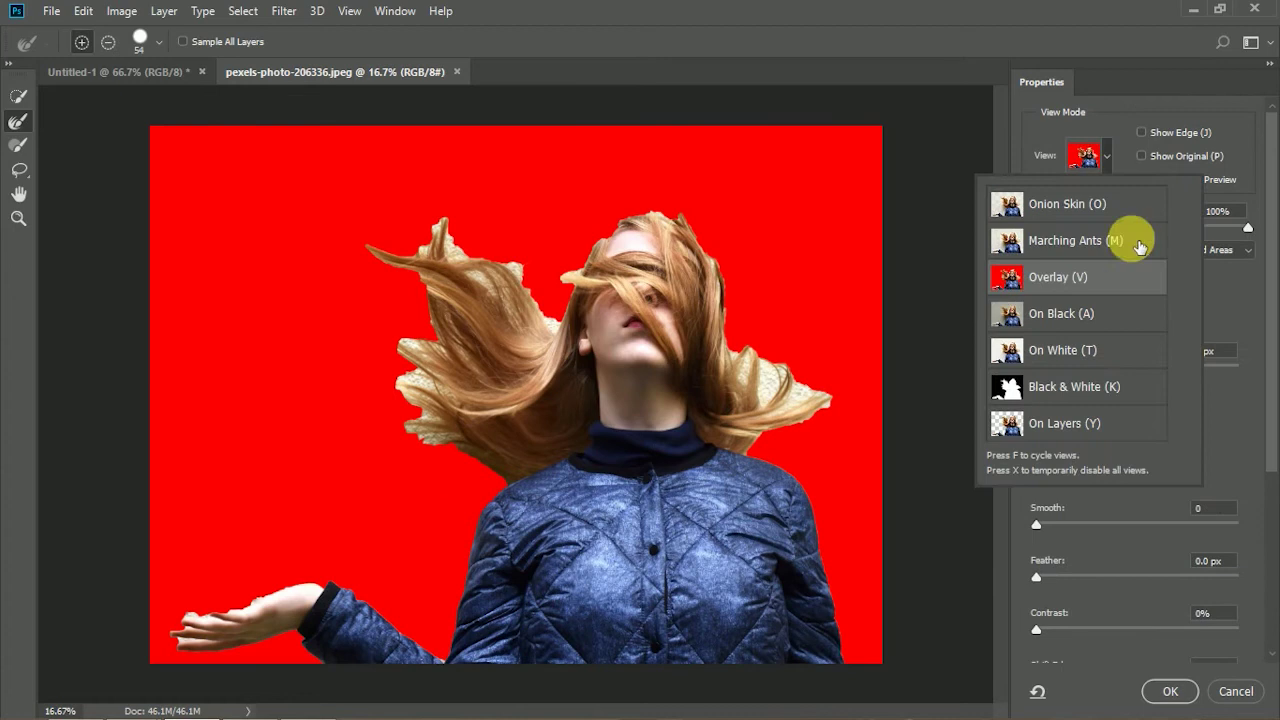
left_click(1230, 292)
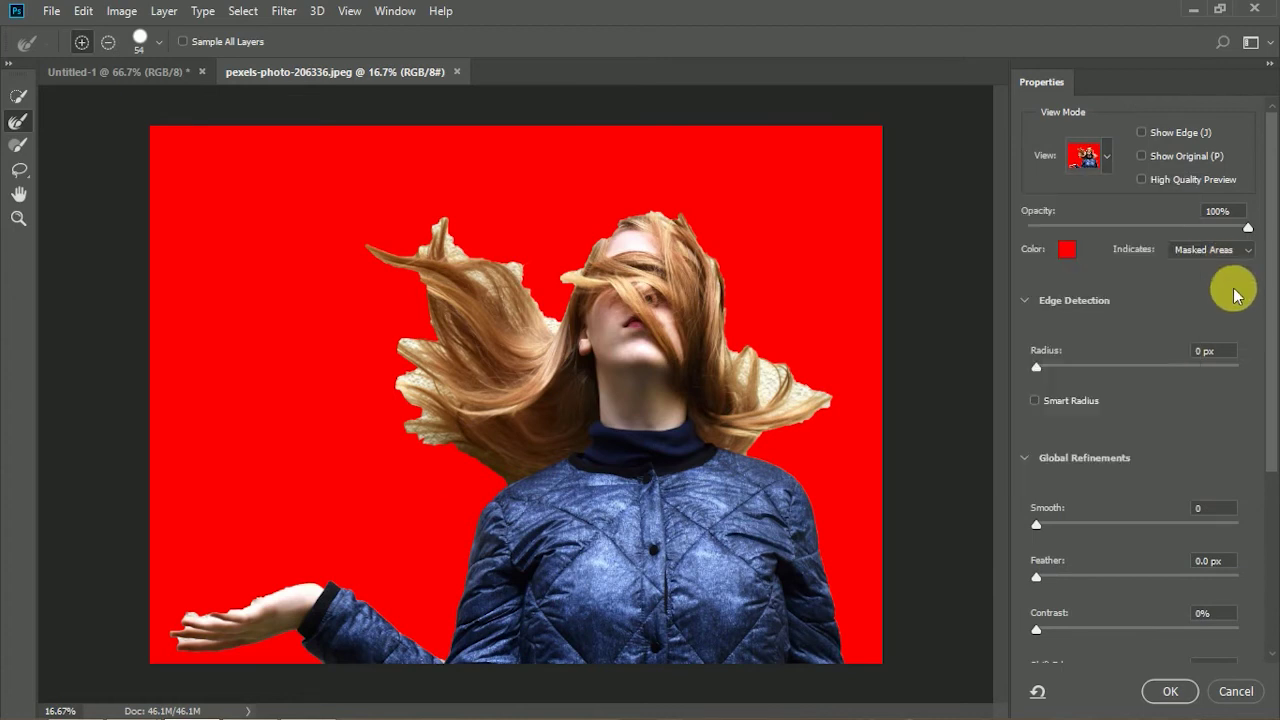
left_click(1137, 226)
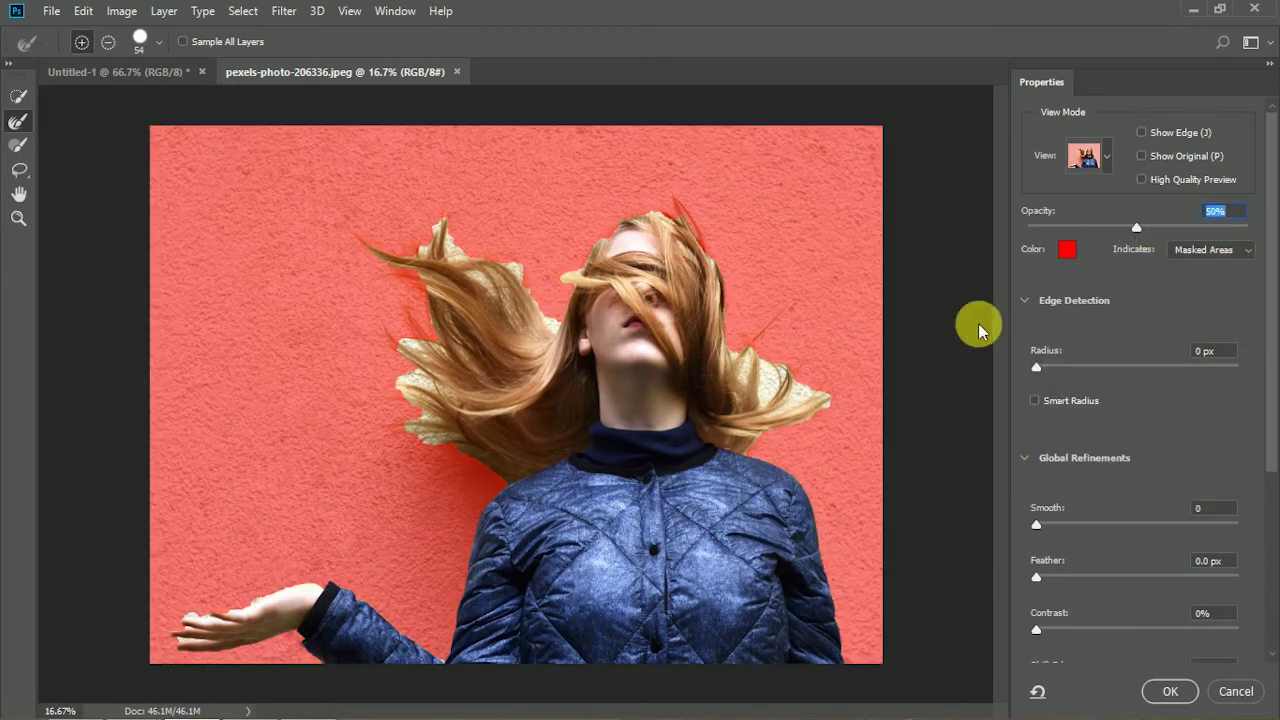
mouse_move(359, 264)
left_mouse_down()
mouse_move(471, 366)
mouse_move(423, 349)
mouse_move(443, 354)
left_mouse_up()
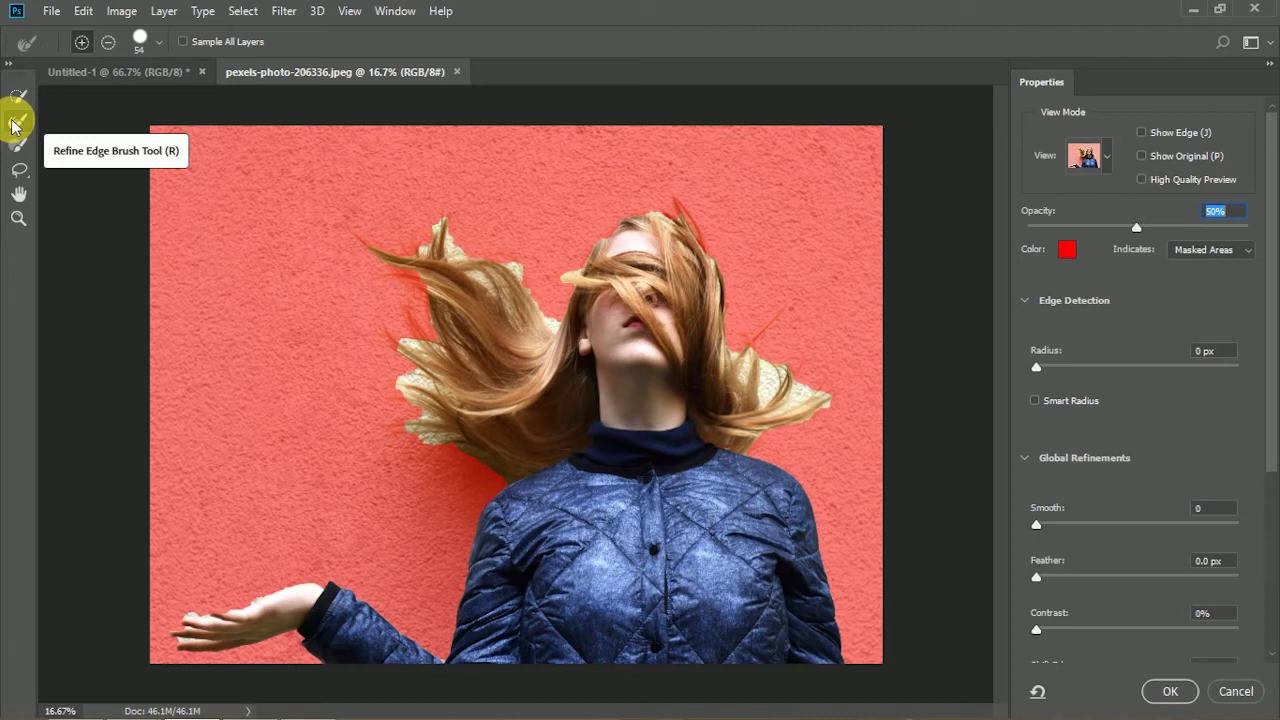
Step: Brush the flying hair edges with a 112 px Refine Edge brush, then fit the photo on screen
mouse_move(440, 358)
left_mouse_down()
mouse_move(400, 309)
mouse_move(386, 357)
mouse_move(354, 229)
mouse_move(430, 305)
mouse_move(550, 299)
mouse_move(429, 380)
mouse_move(454, 436)
left_mouse_up()
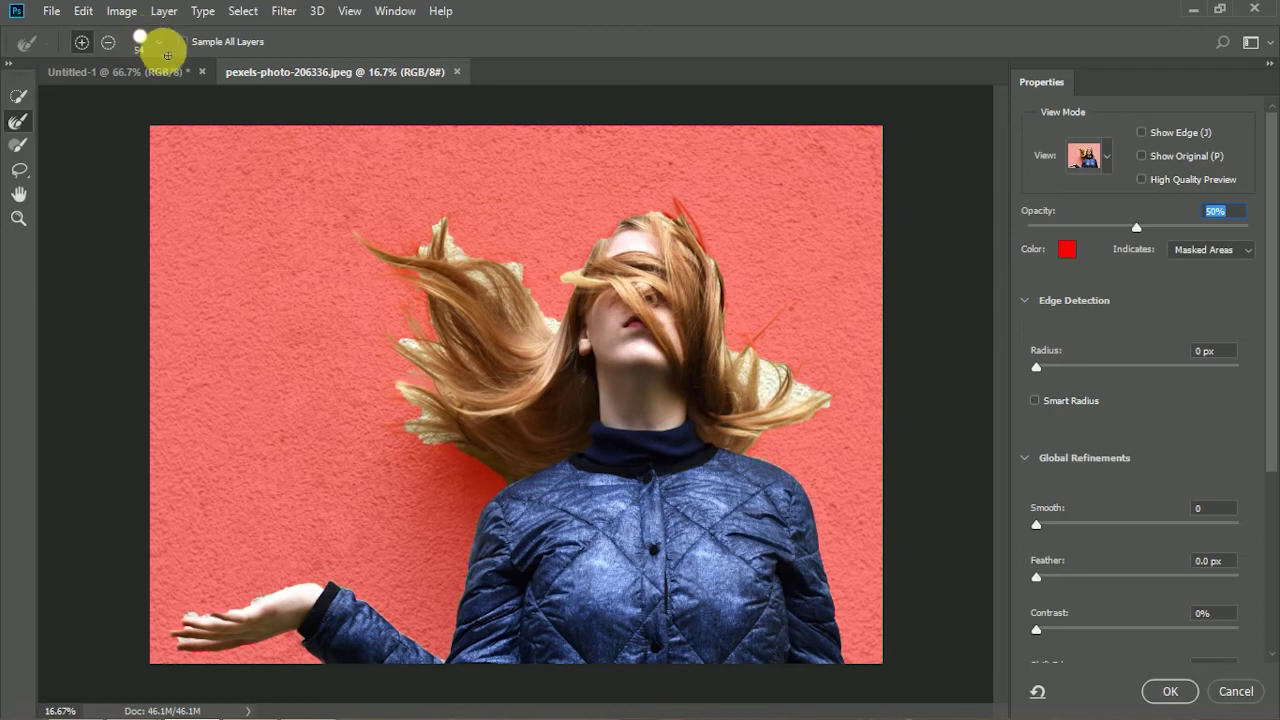
left_click(108, 44)
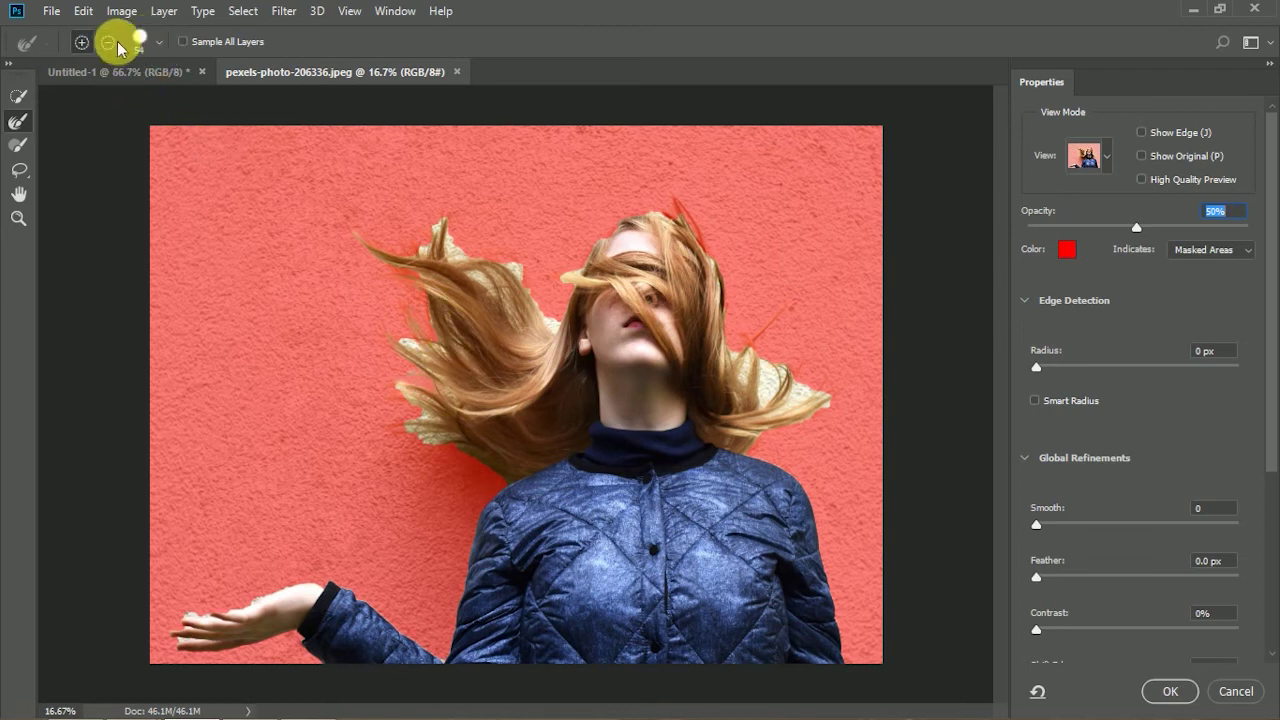
left_click(160, 42)
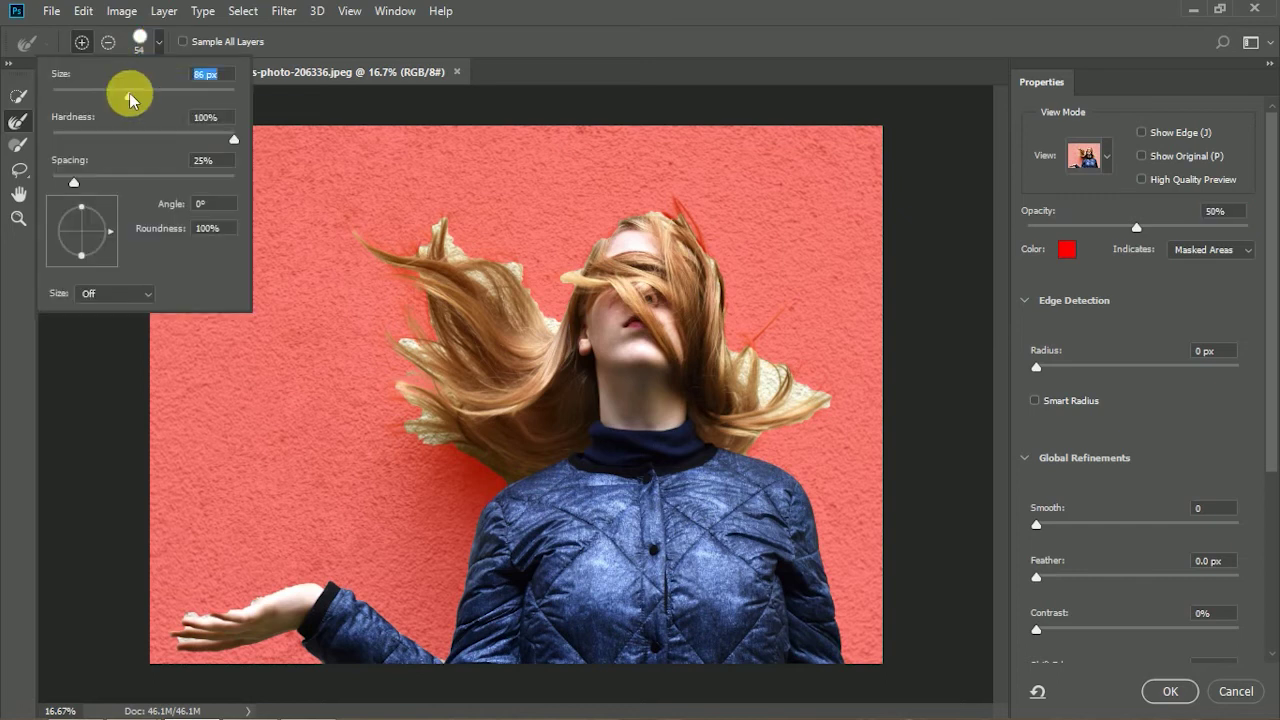
left_click_drag(130, 97, 138, 97)
left_click(829, 400)
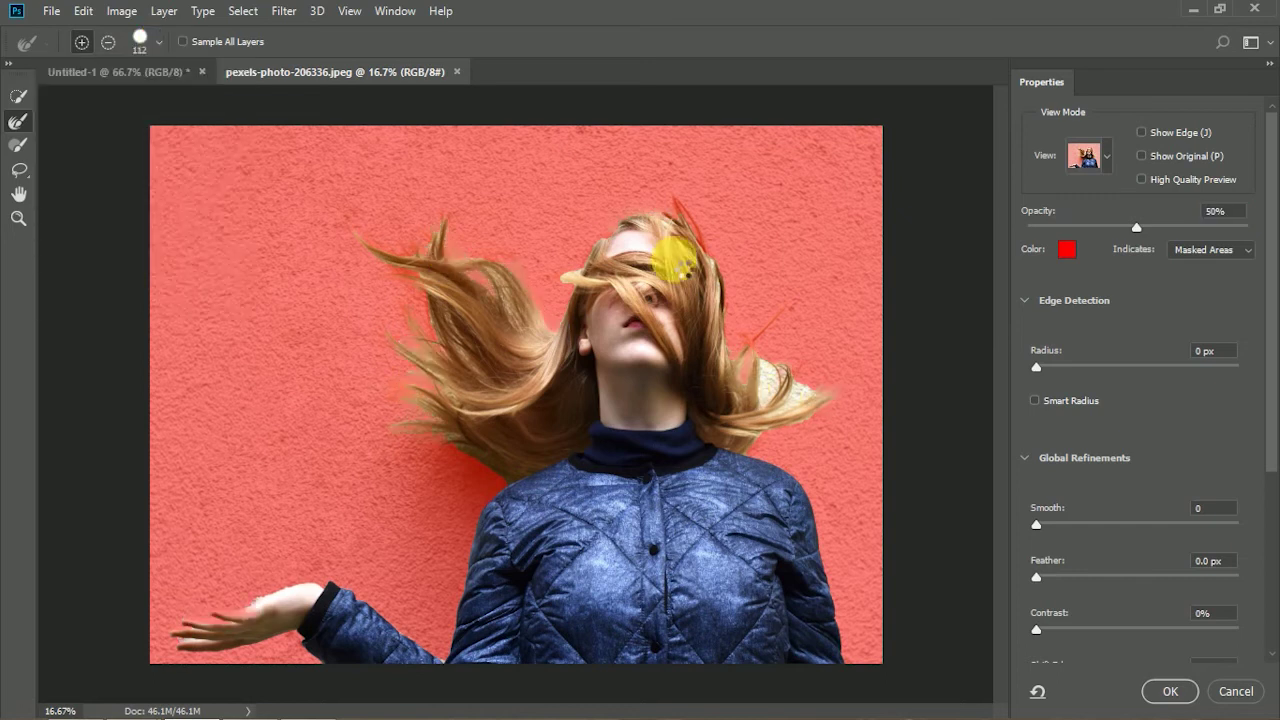
scroll(717, 265, "up", 2)
left_click_drag(1272, 383, 1262, 612)
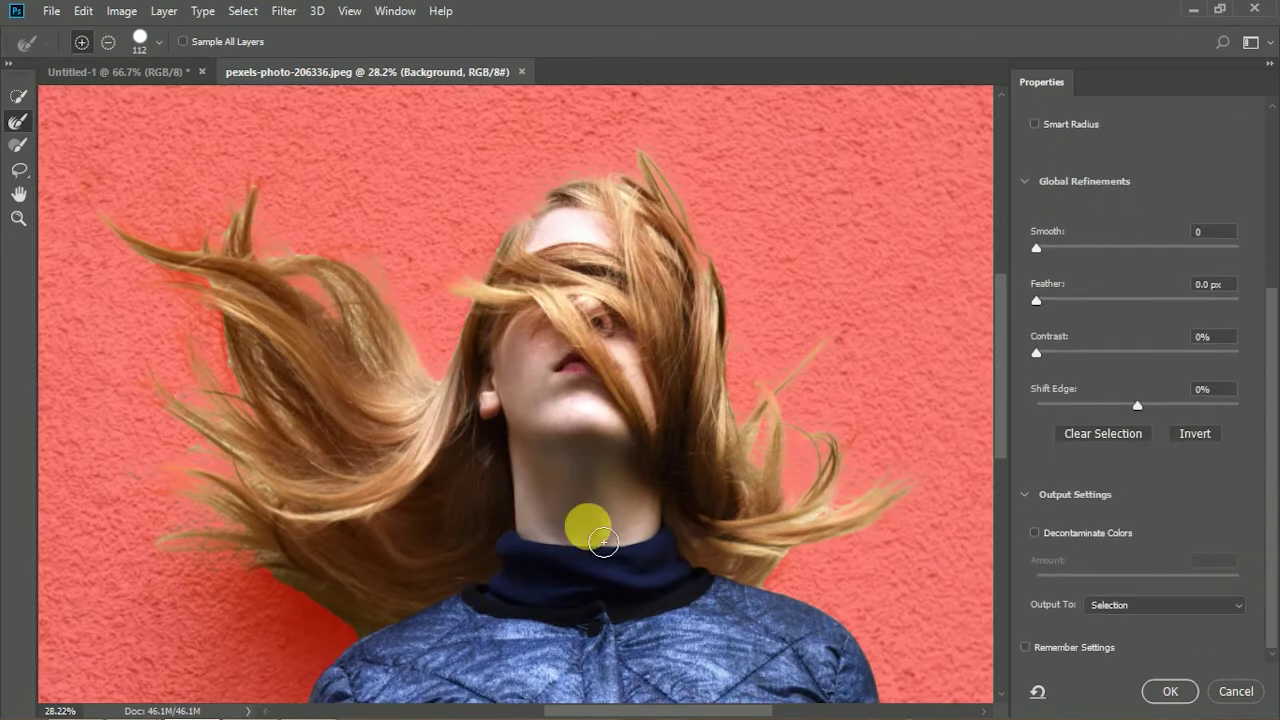
left_click(18, 218)
right_click(436, 277)
left_click(452, 288)
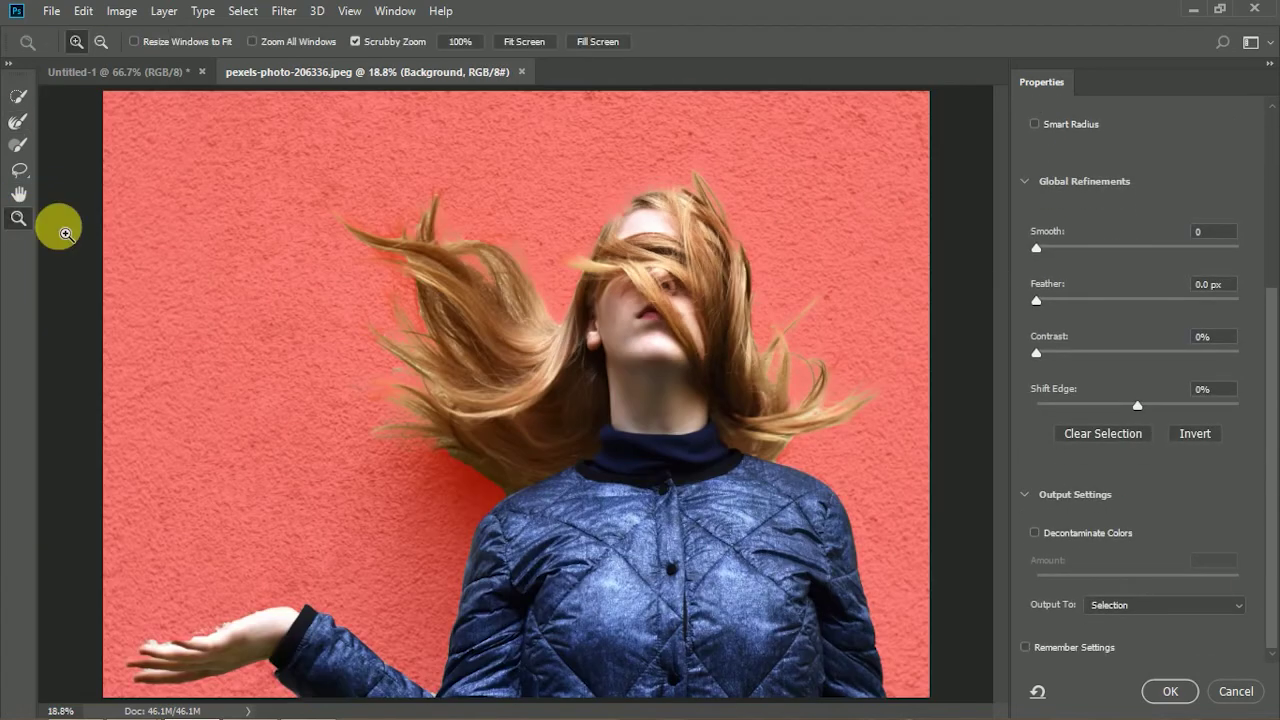
Step: Output the refinement as a New Layer with Layer Mask and check the hair cut-out
left_click(1179, 610)
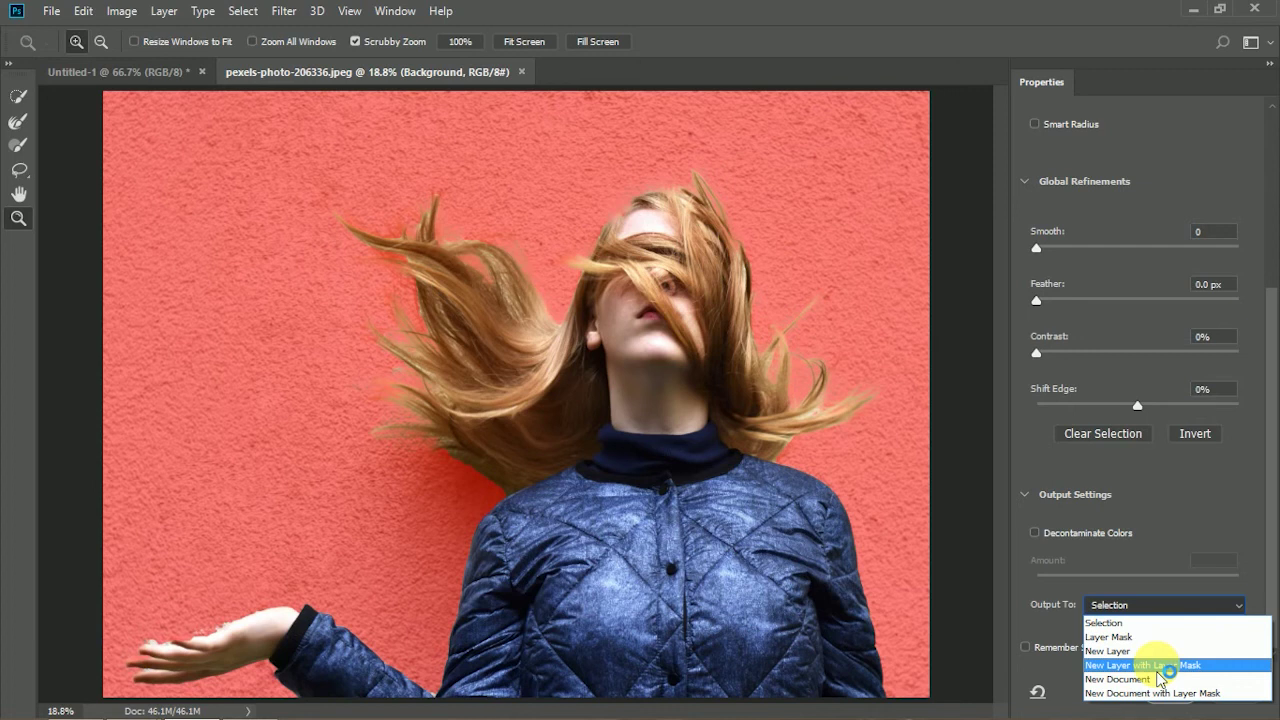
left_click(1165, 667)
left_click(1170, 692)
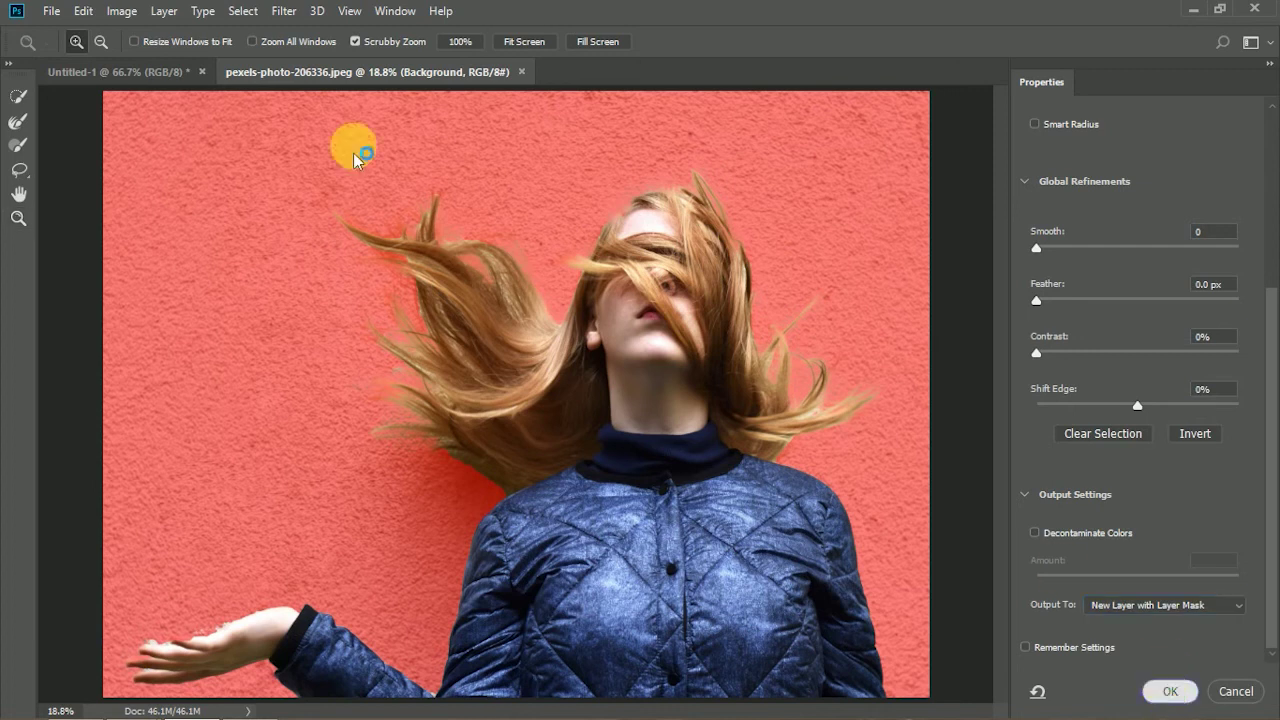
key("z")
left_click_drag(400, 377, 445, 372)
right_click(471, 271)
left_click(489, 284)
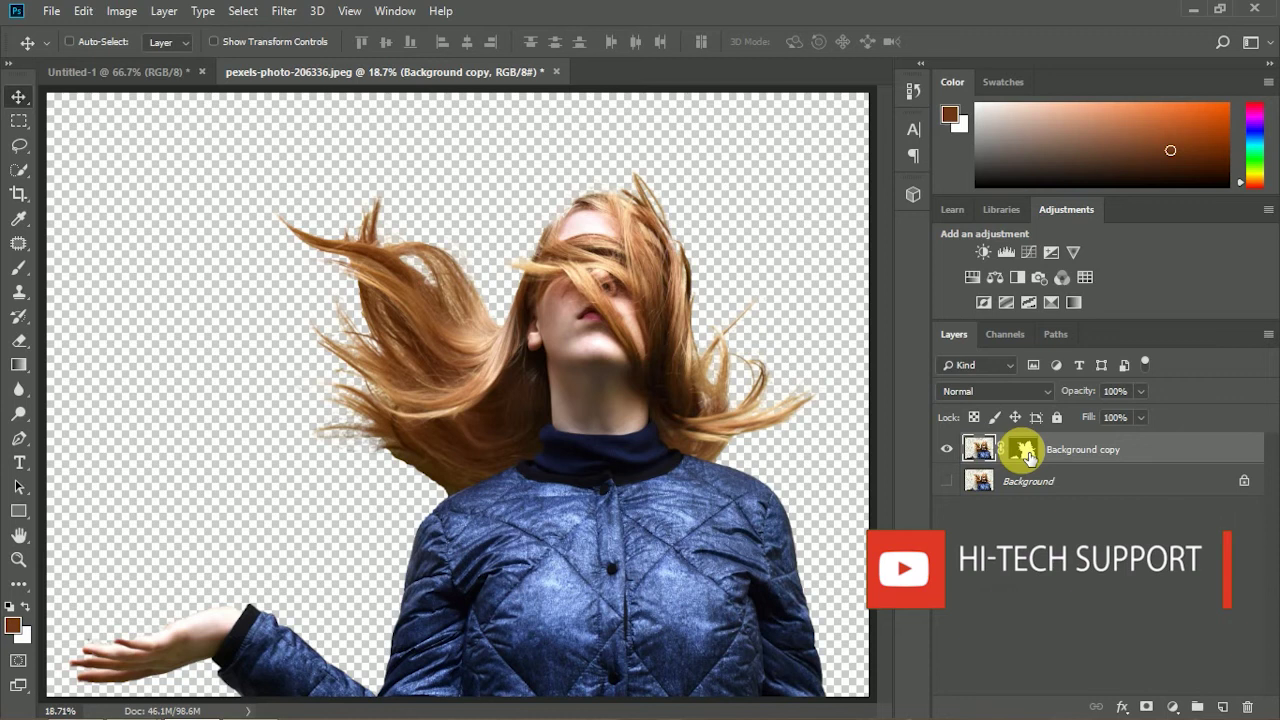
left_click(1033, 456)
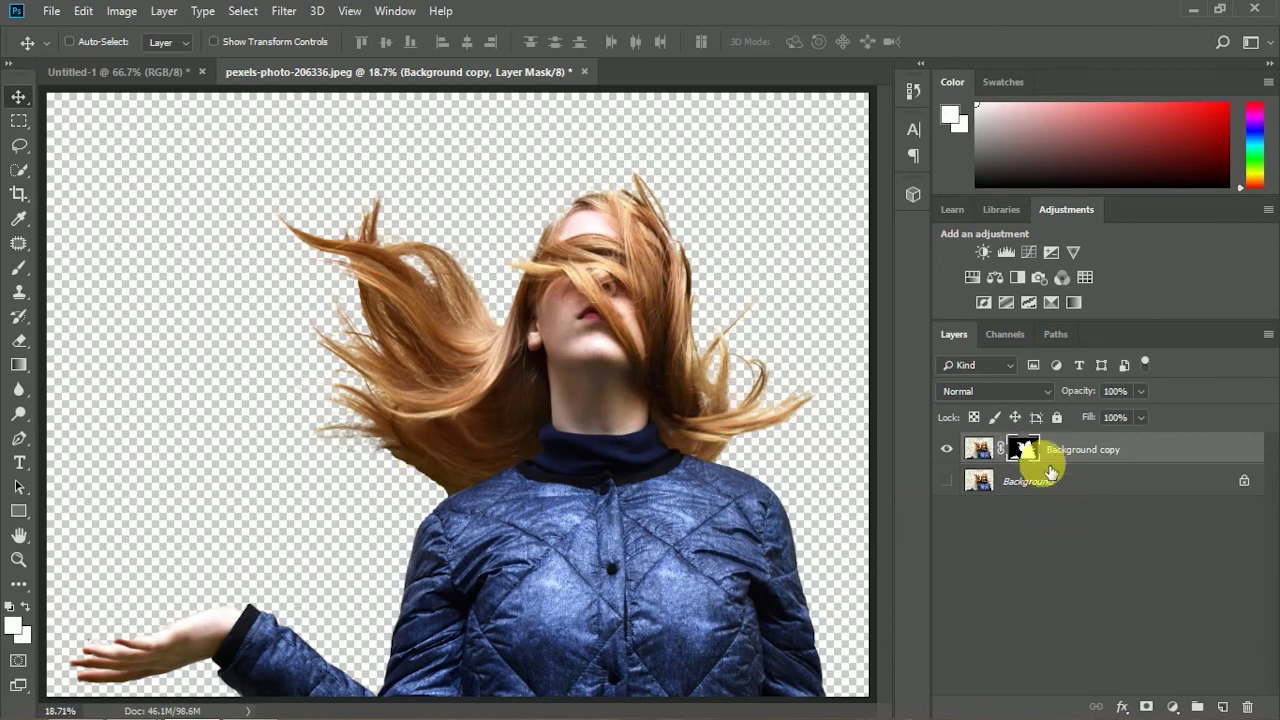
left_click(20, 343)
left_click(1075, 465)
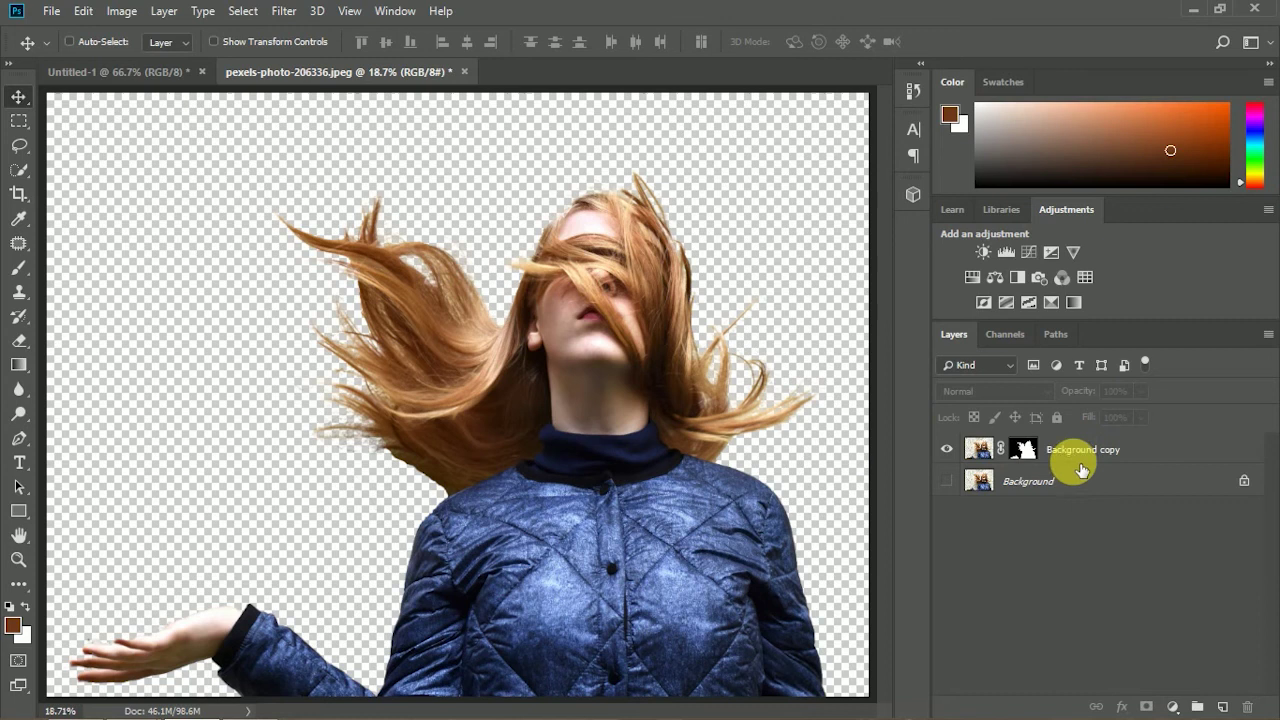
Step: Paint black over the face on the cut-out layer's mask, then undo that stroke
left_click(1081, 468)
key("b")
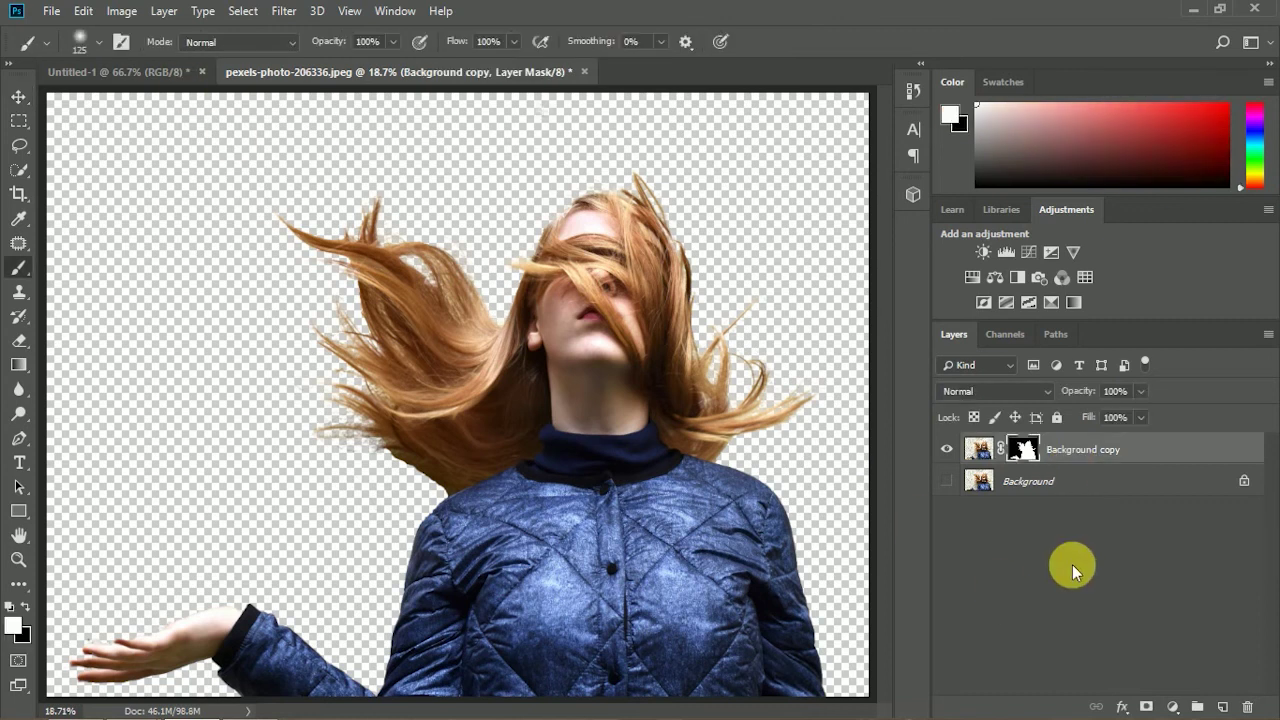
left_click(24, 607)
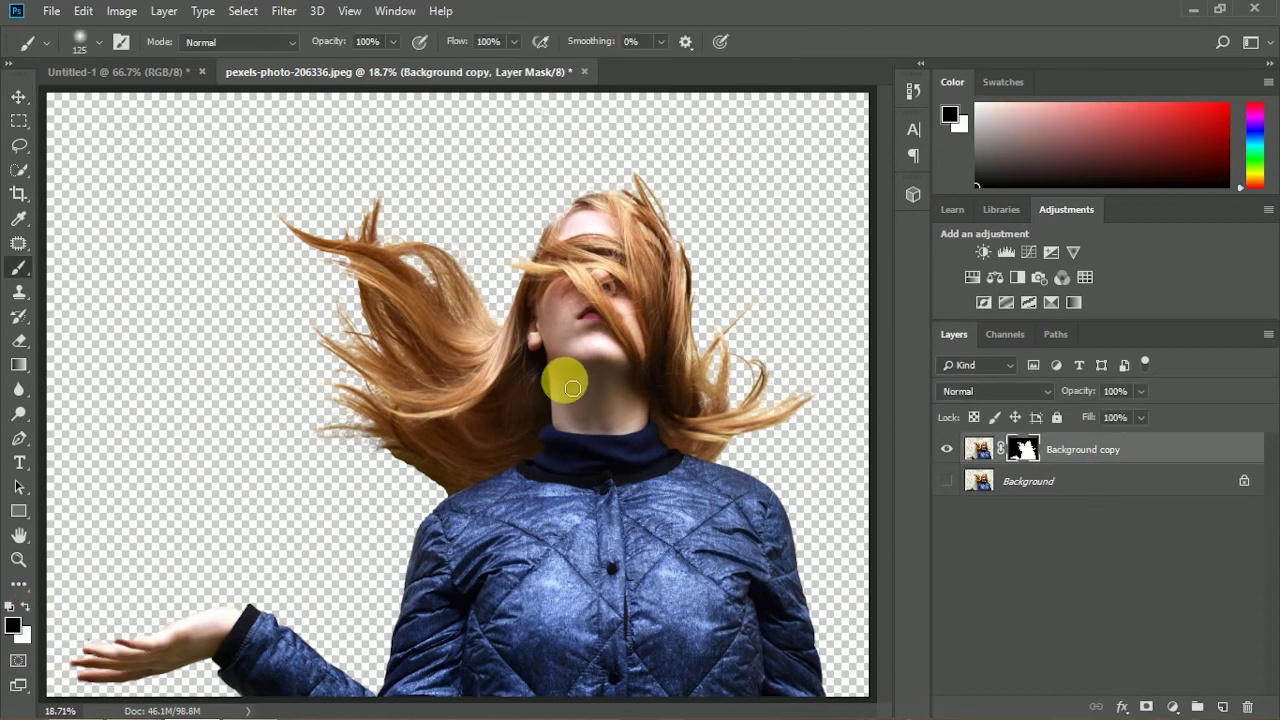
mouse_move(586, 221)
left_mouse_down()
mouse_move(564, 313)
mouse_move(604, 242)
mouse_move(610, 275)
mouse_move(570, 419)
mouse_move(607, 360)
left_mouse_up()
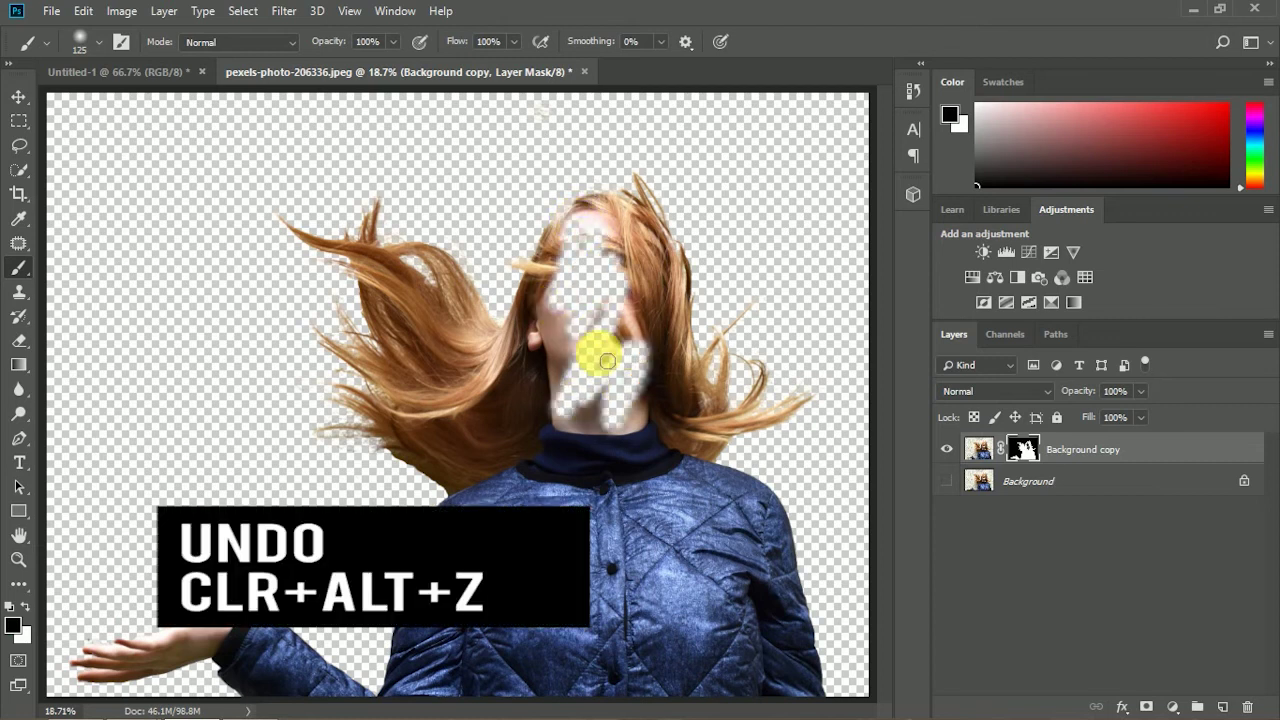
key("ctrl+alt+z")
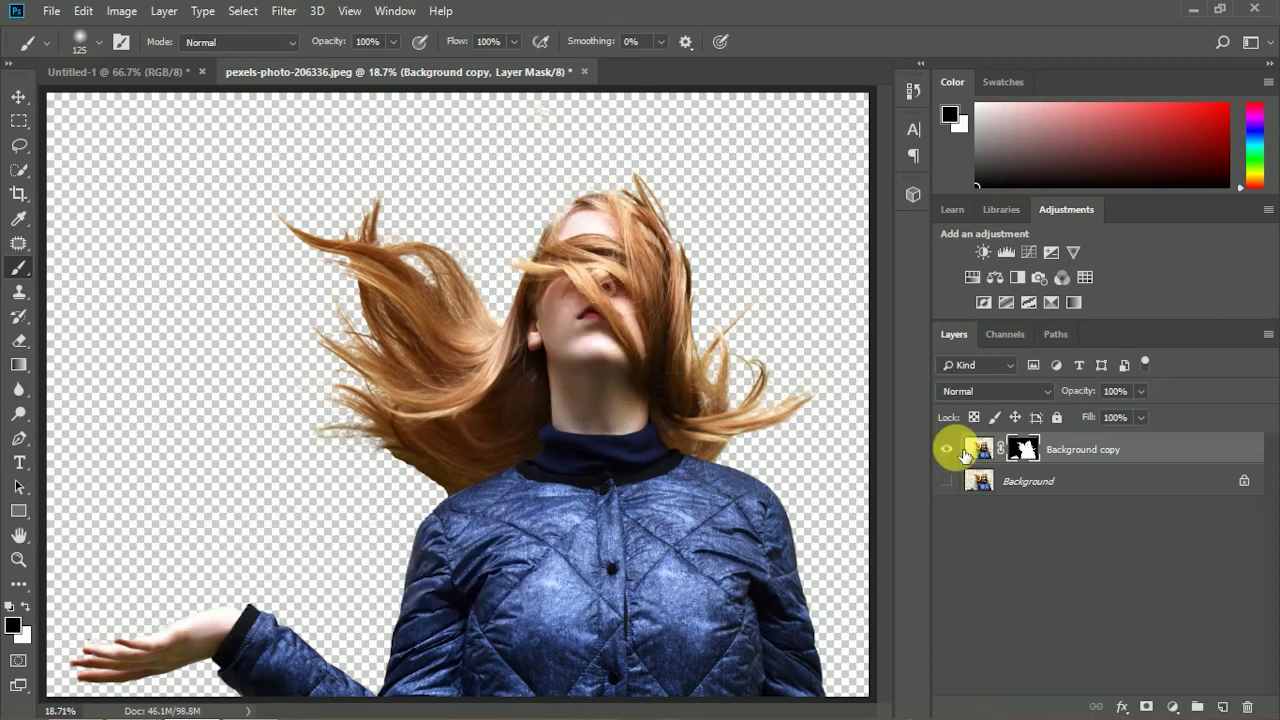
Step: Paint white above the left hair on the mask, then remove it with Edit > Undo Brush Tool
left_click(26, 610)
mouse_move(357, 343)
left_mouse_down()
mouse_move(403, 268)
mouse_move(457, 248)
mouse_move(460, 209)
mouse_move(427, 287)
mouse_move(494, 243)
left_mouse_up()
left_click(51, 11)
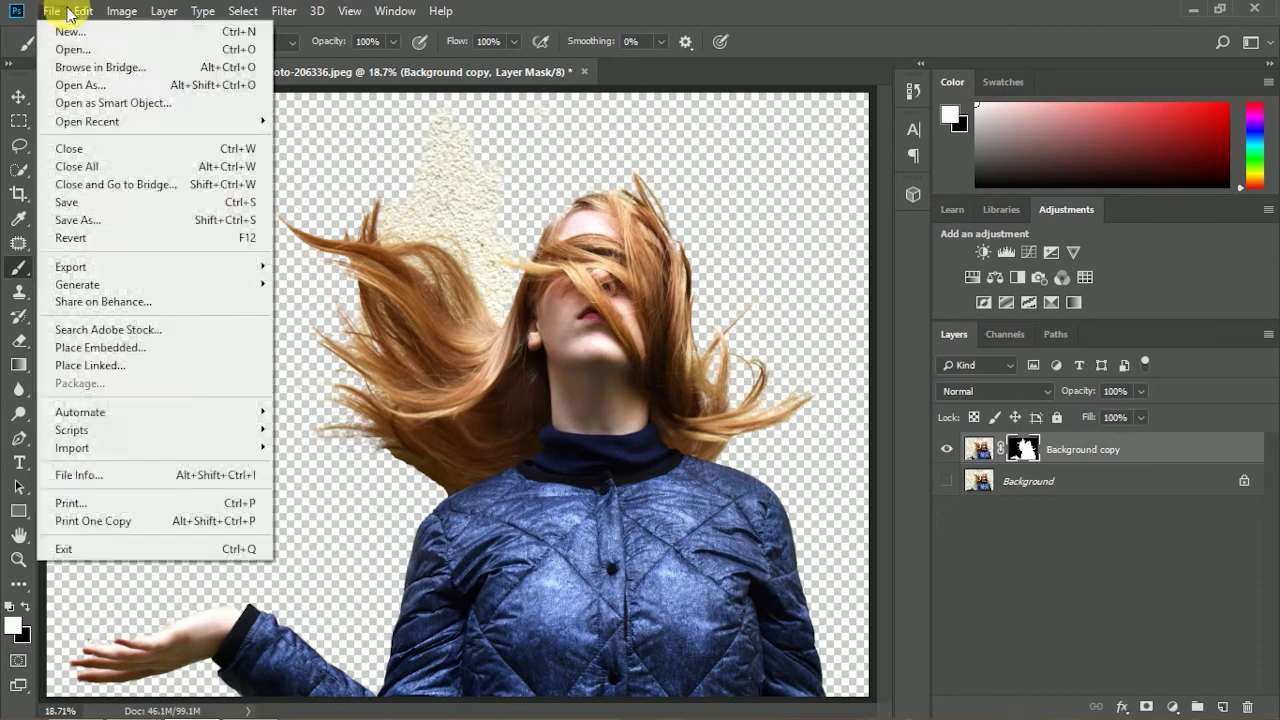
mouse_move(87, 18)
left_click(155, 40)
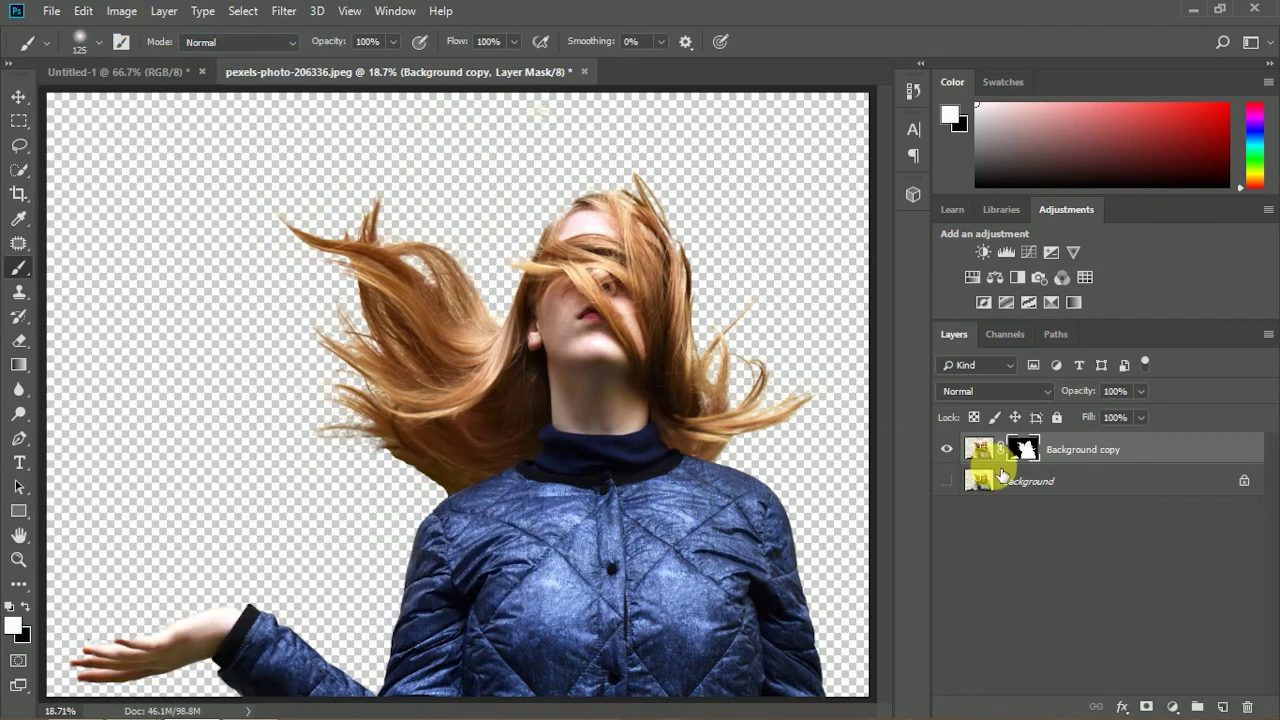
left_click(1093, 536)
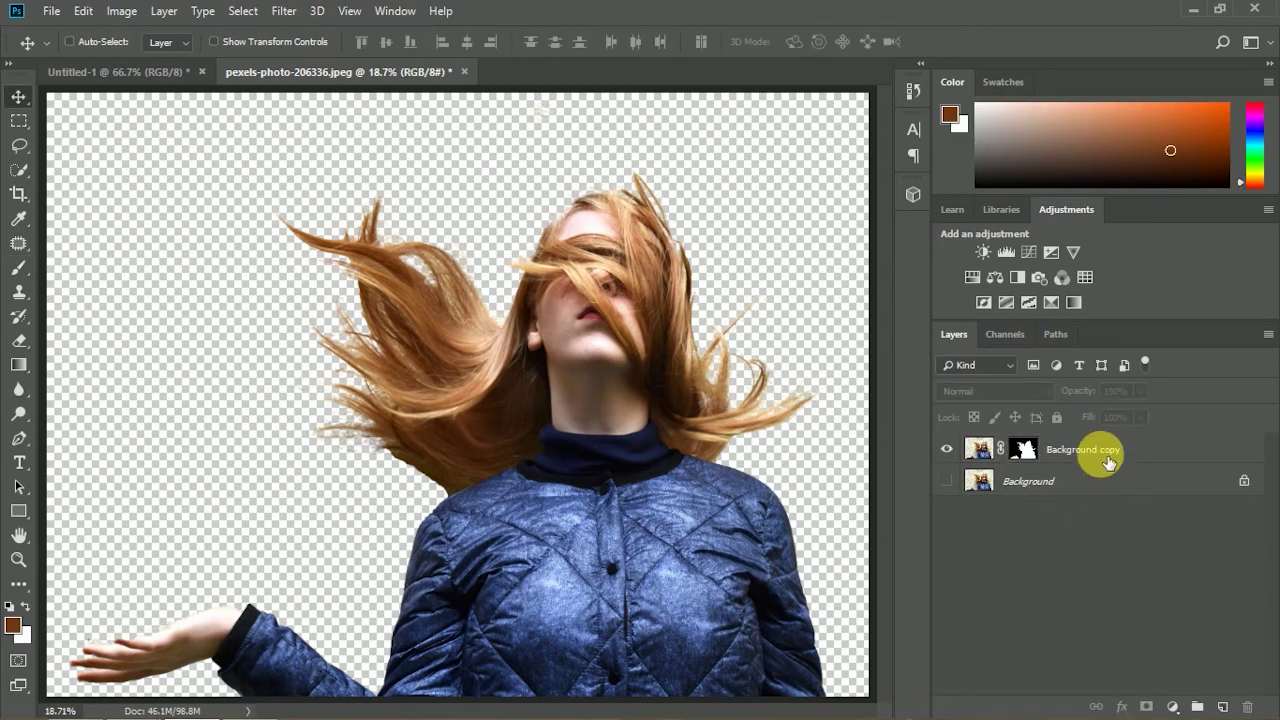
Step: Drag the Background copy layer into Untitled-1 above Gradient Fill 1
left_click(1108, 463)
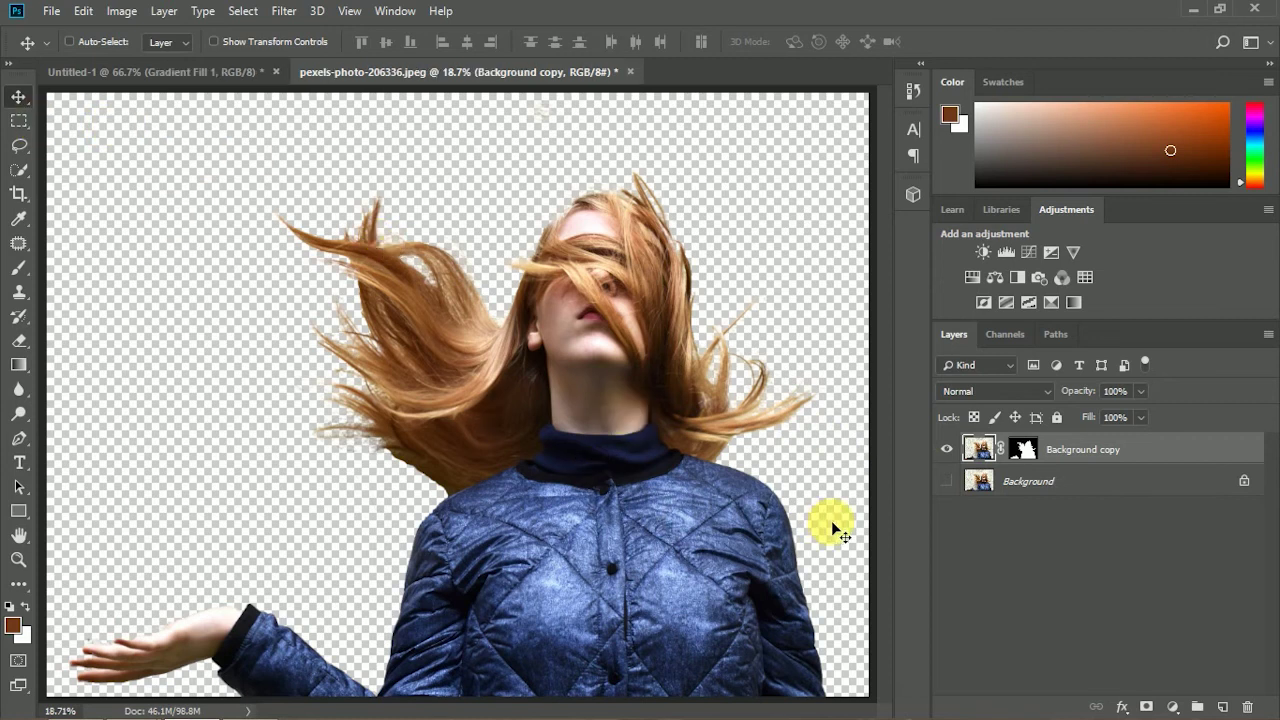
left_click_drag(655, 534, 609, 430)
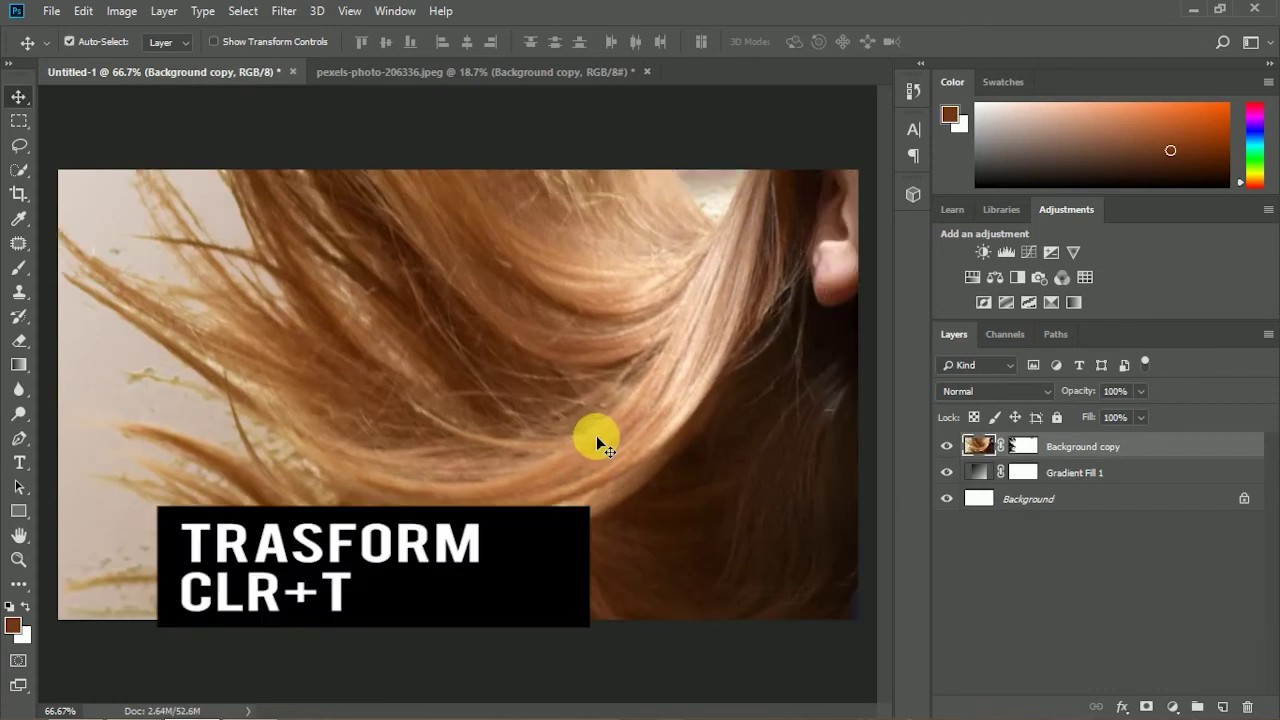
Step: Free-transform the woman down to about 24% and nudge her left side to fit the canvas
key("ctrl+t")
key("ctrl+0")
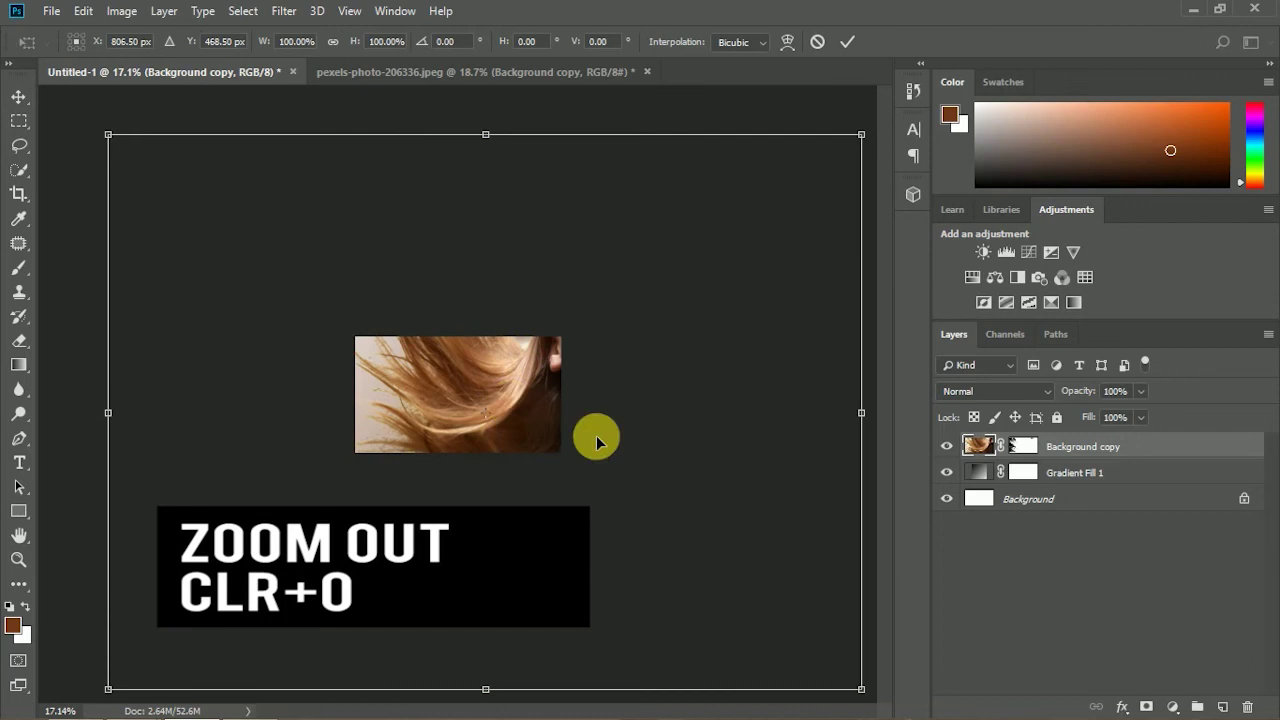
left_click_drag(861, 134, 586, 337)
left_click_drag(354, 486, 383, 463)
key("ctrl+plus")
key("ctrl+plus")
key("ctrl+plus")
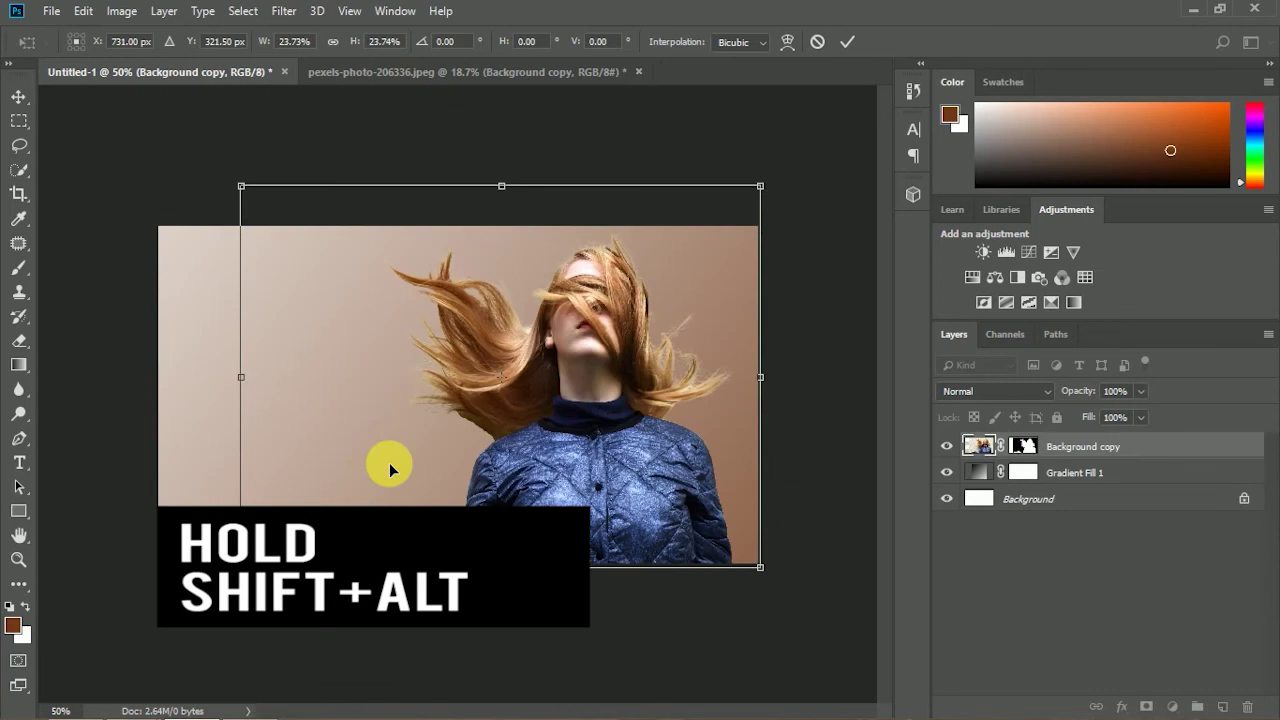
left_click_drag(234, 372, 235, 400)
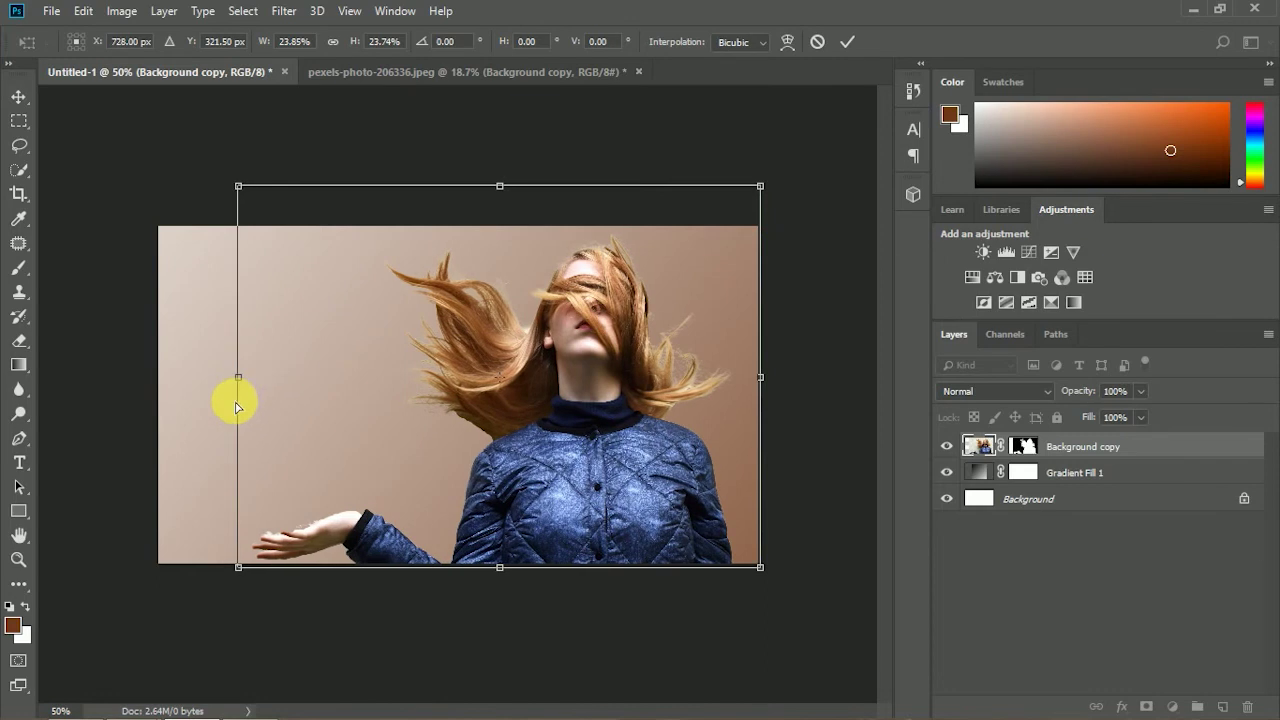
Step: Commit the scaling, target the woman's layer mask and set the brush colour to black
left_click(845, 47)
key("ctrl+plus")
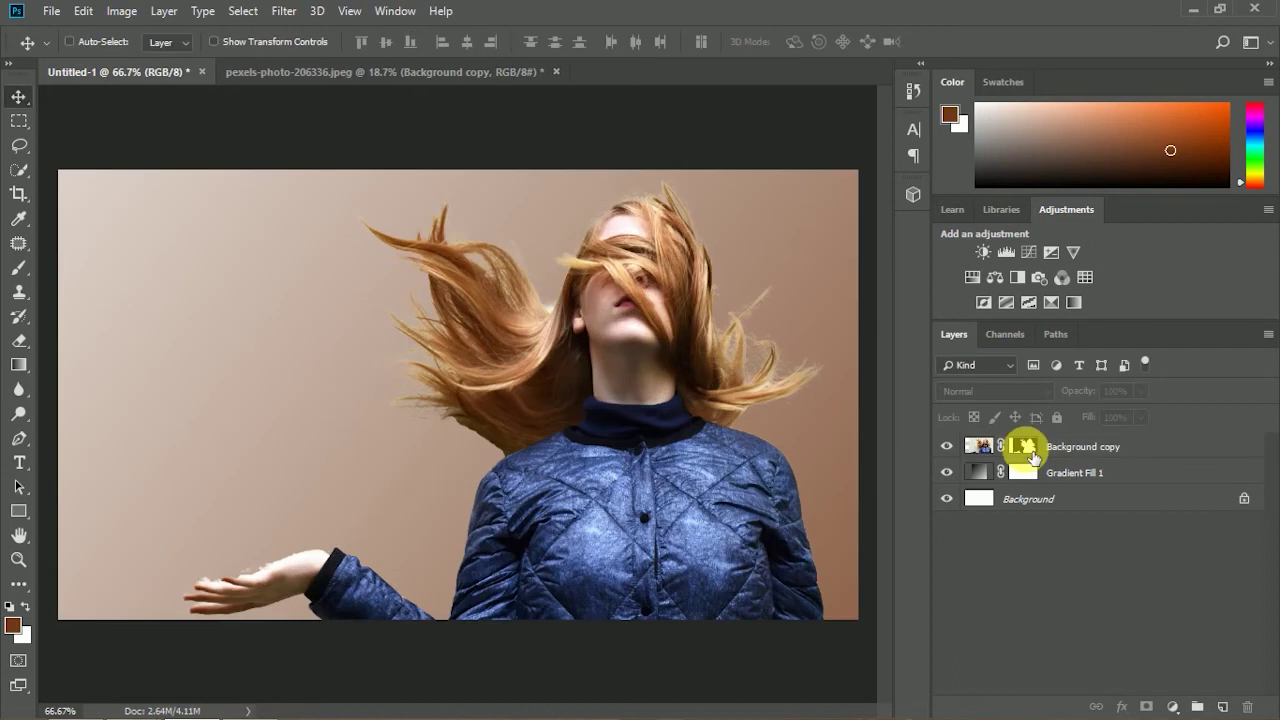
left_click(1024, 446)
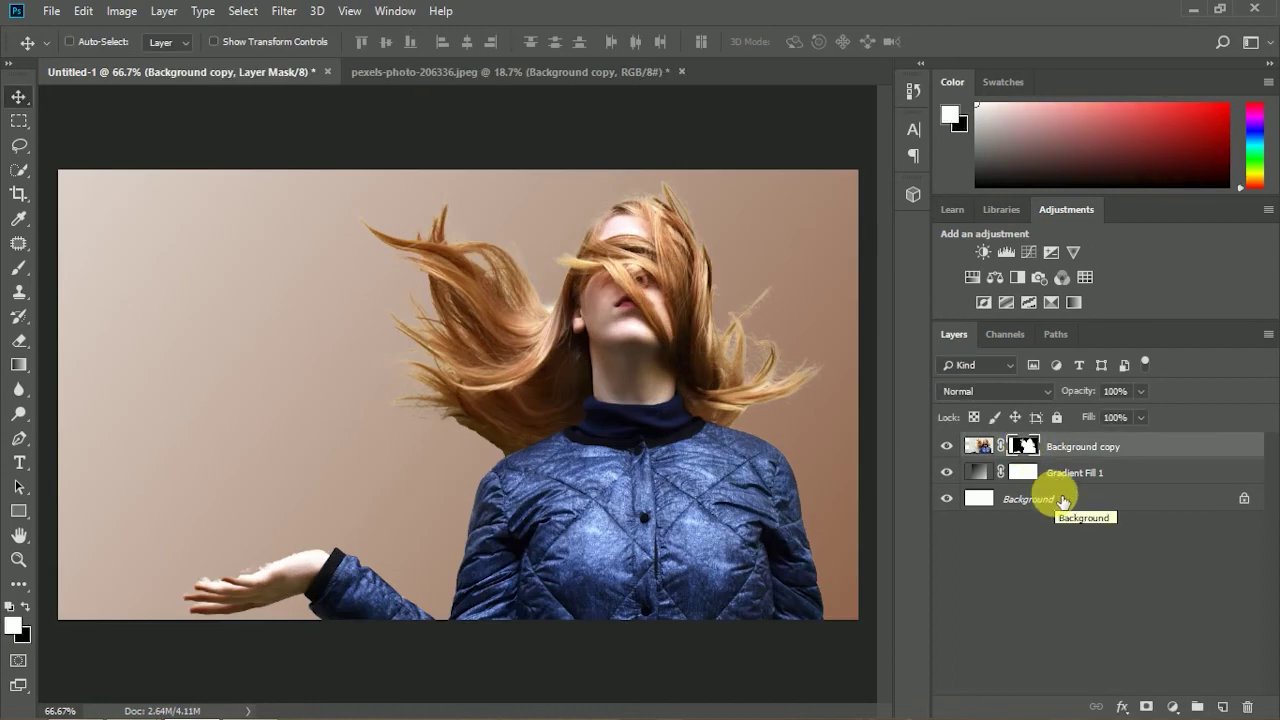
key("b")
left_click(22, 606)
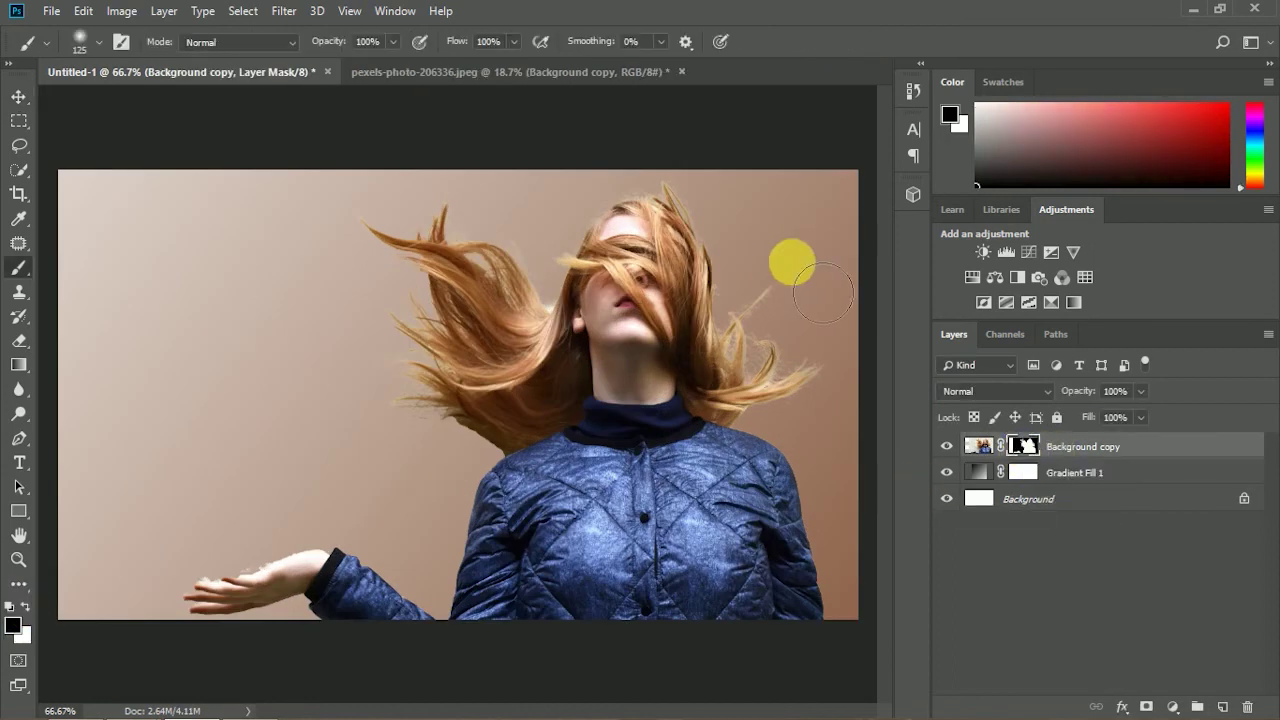
Step: Touch up the mask around the hair with a 39 px brush, swapping to white as needed
left_click(105, 46)
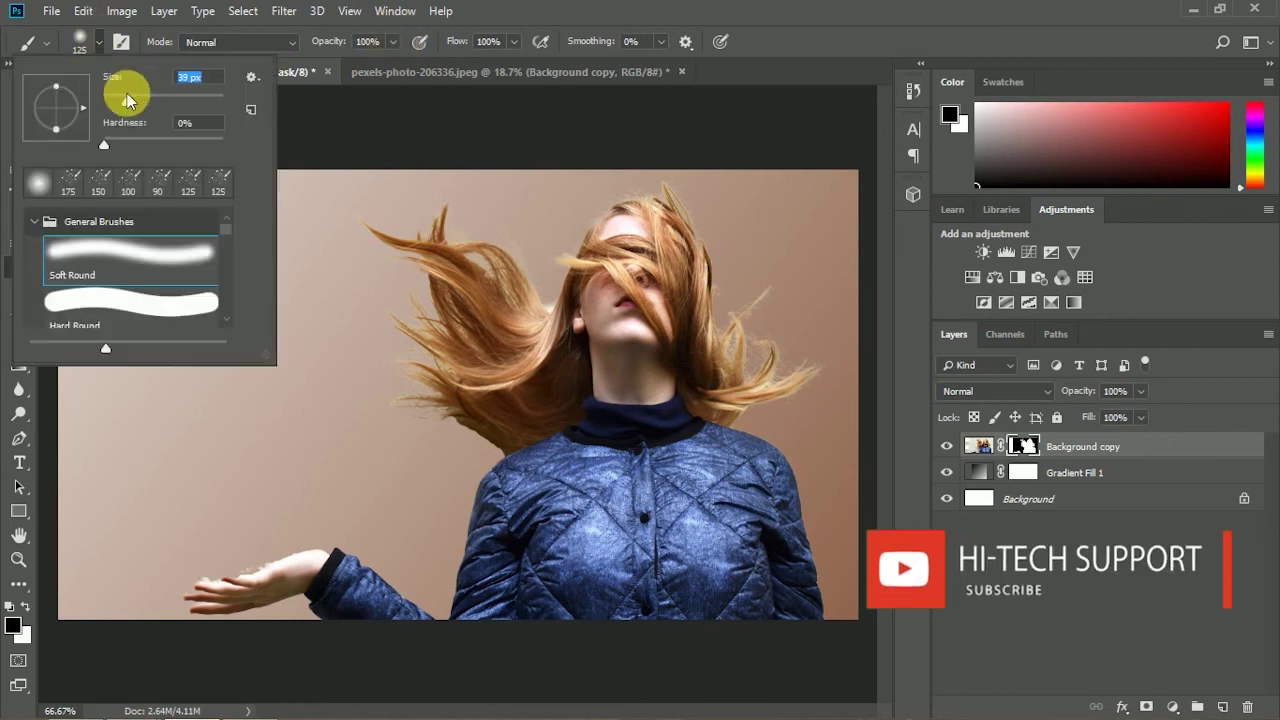
left_click(778, 364)
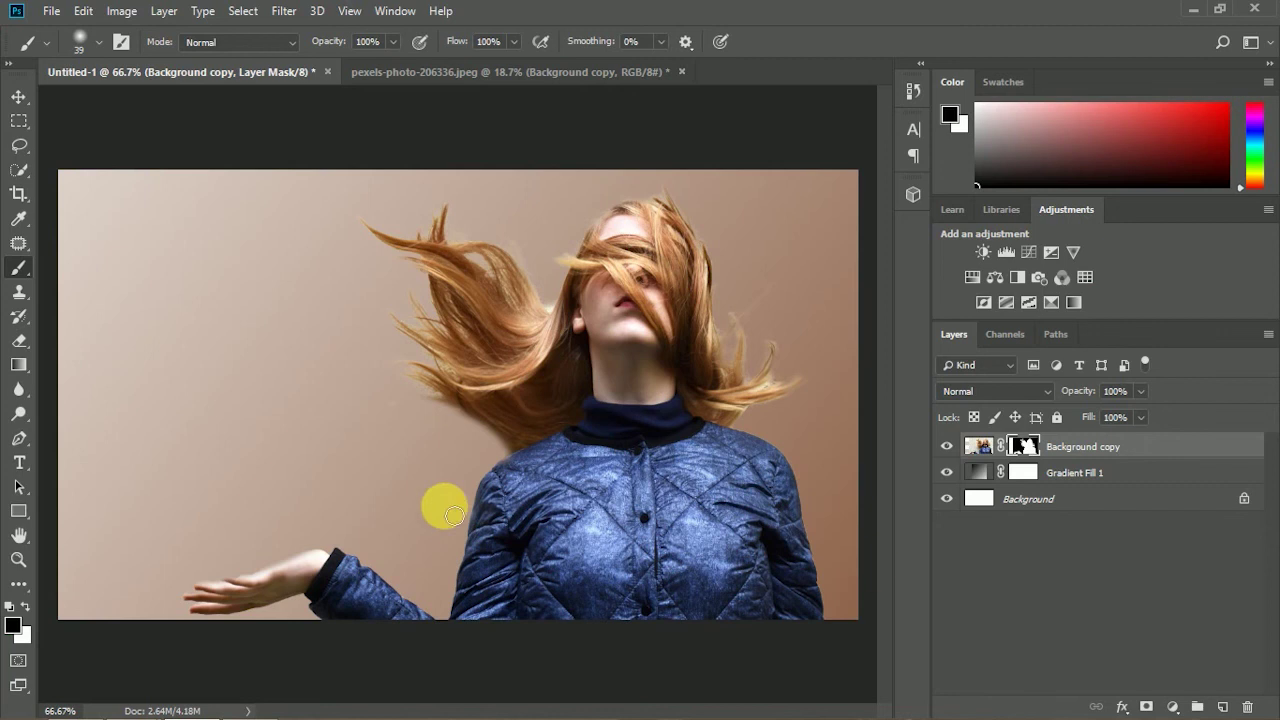
key("x")
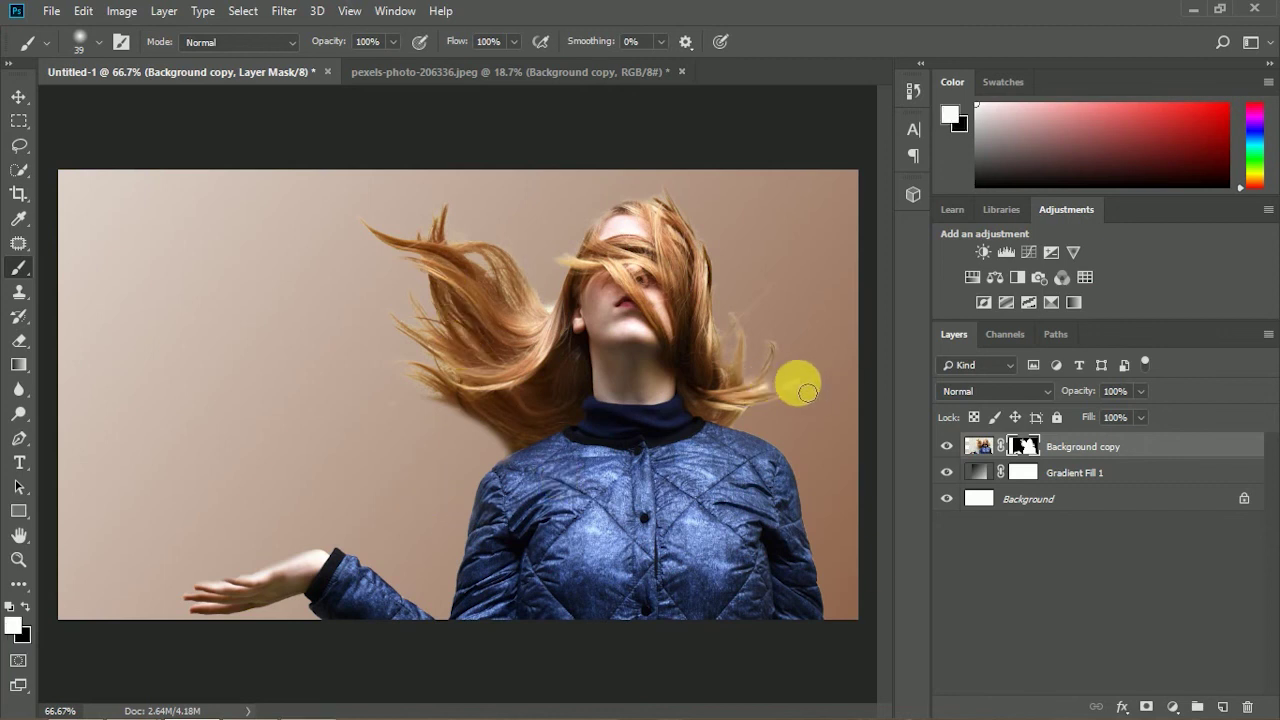
left_click(1132, 568)
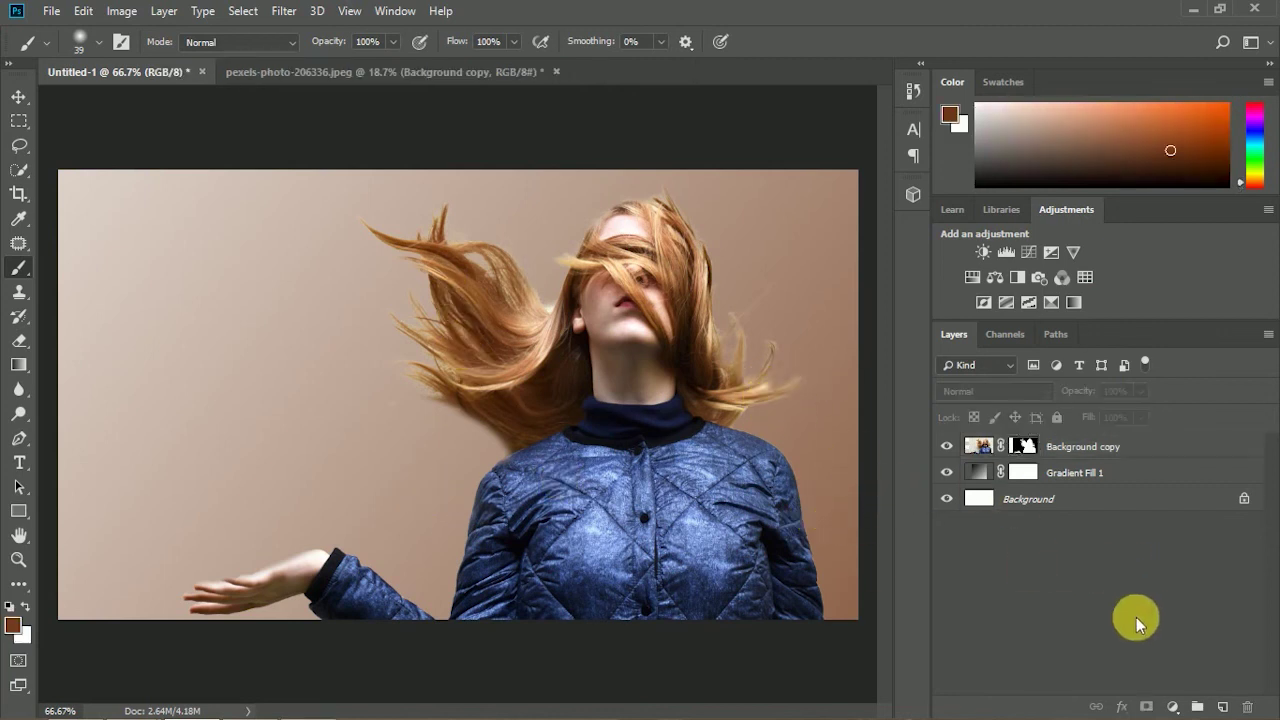
Step: Add a Solid Color fill layer, initially picking a cyan colour
left_click(1175, 706)
left_click(1173, 376)
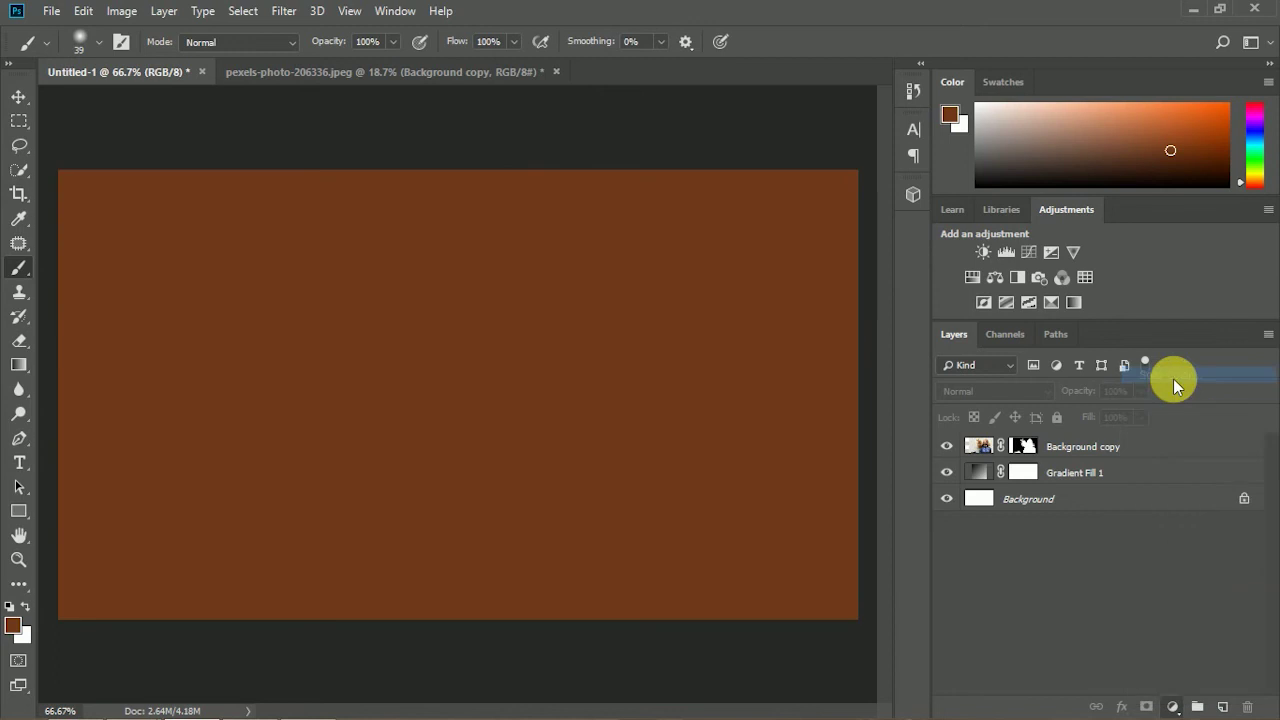
left_click_drag(1043, 443, 1025, 304)
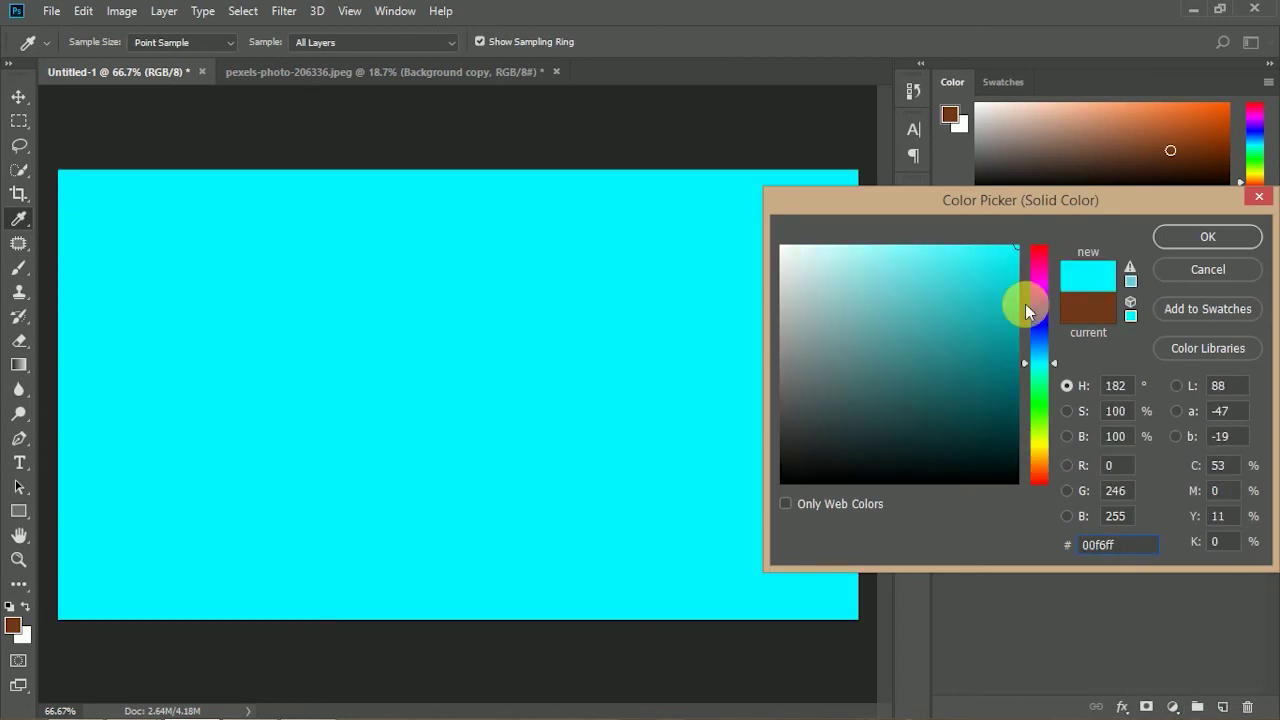
left_click(1204, 238)
Step: Set the fill layer to 45% opacity, 42% fill and Hard Mix blend mode
left_click(1100, 395)
type("45")
key("Return")
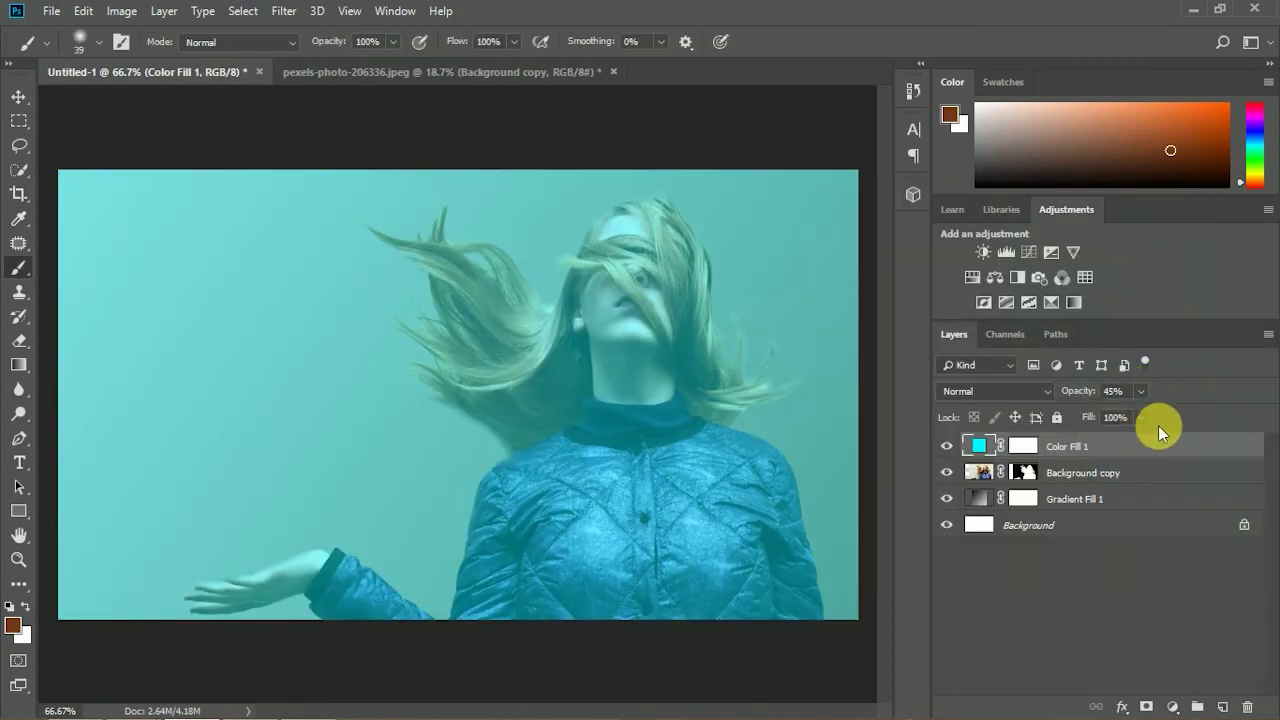
left_click_drag(1141, 440, 1060, 440)
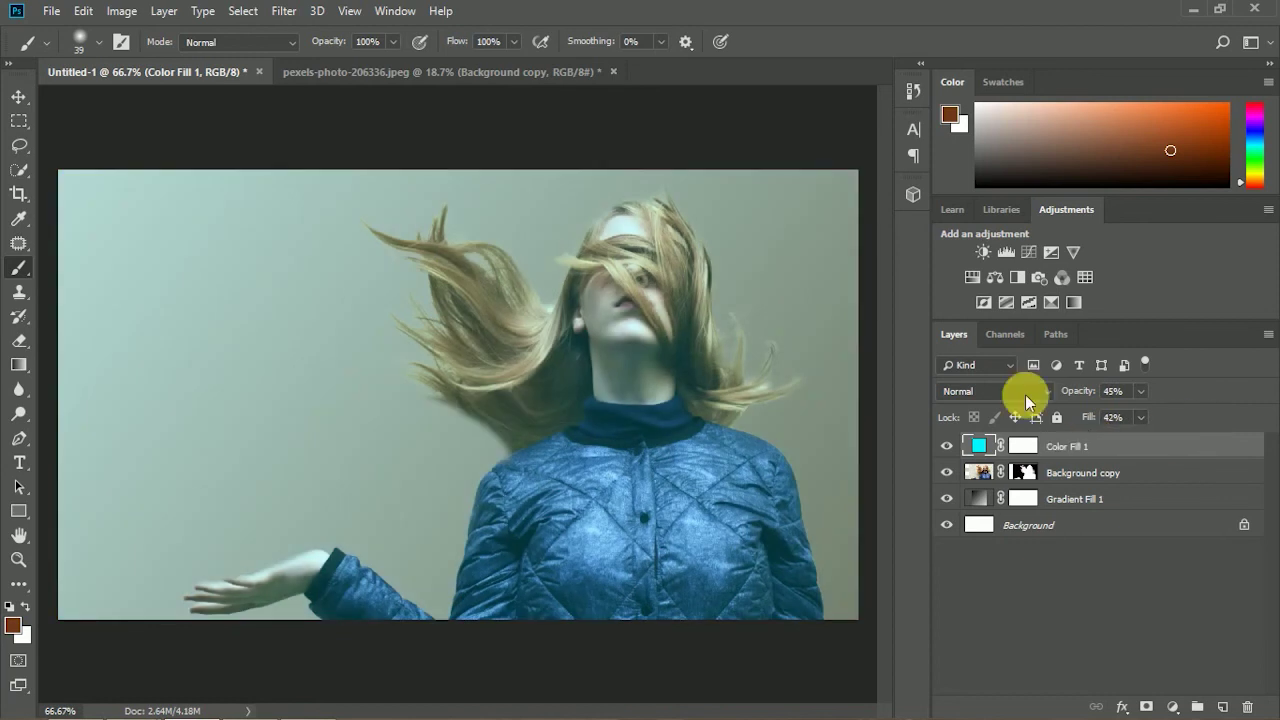
left_click(1002, 391)
key("Down")
key("Down")
key("Down")
key("Down")
key("Down")
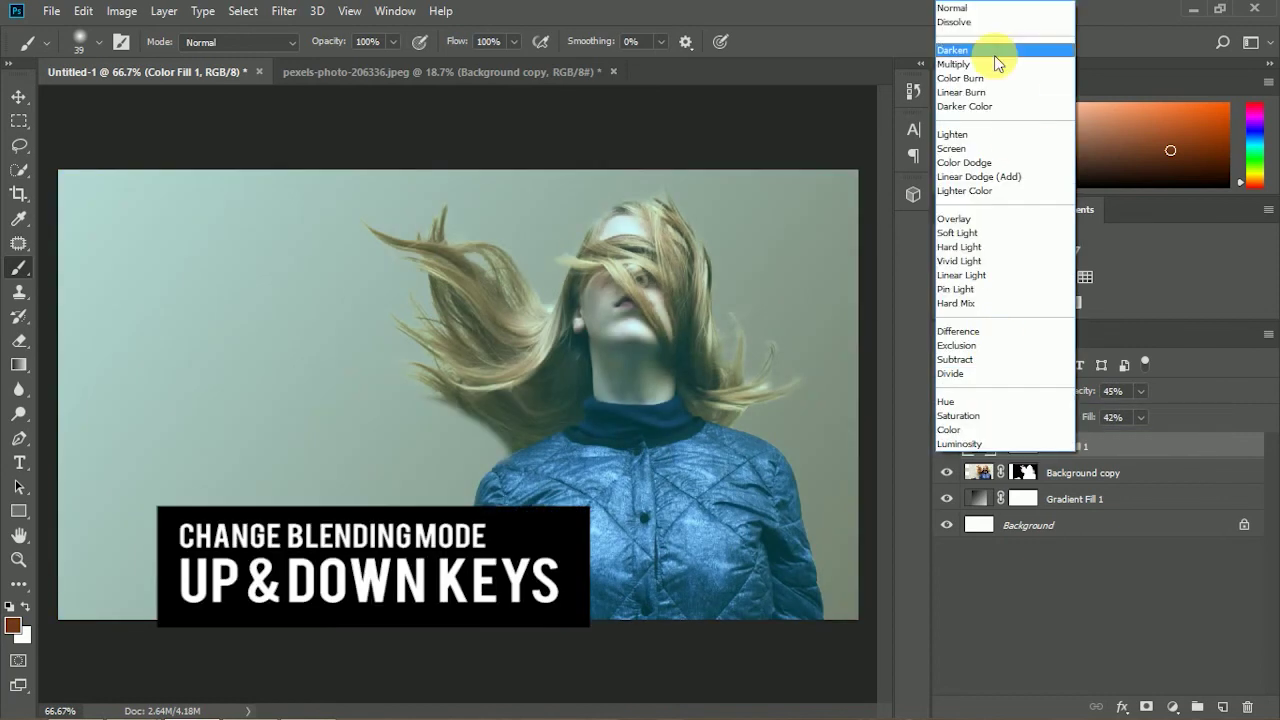
key("Return")
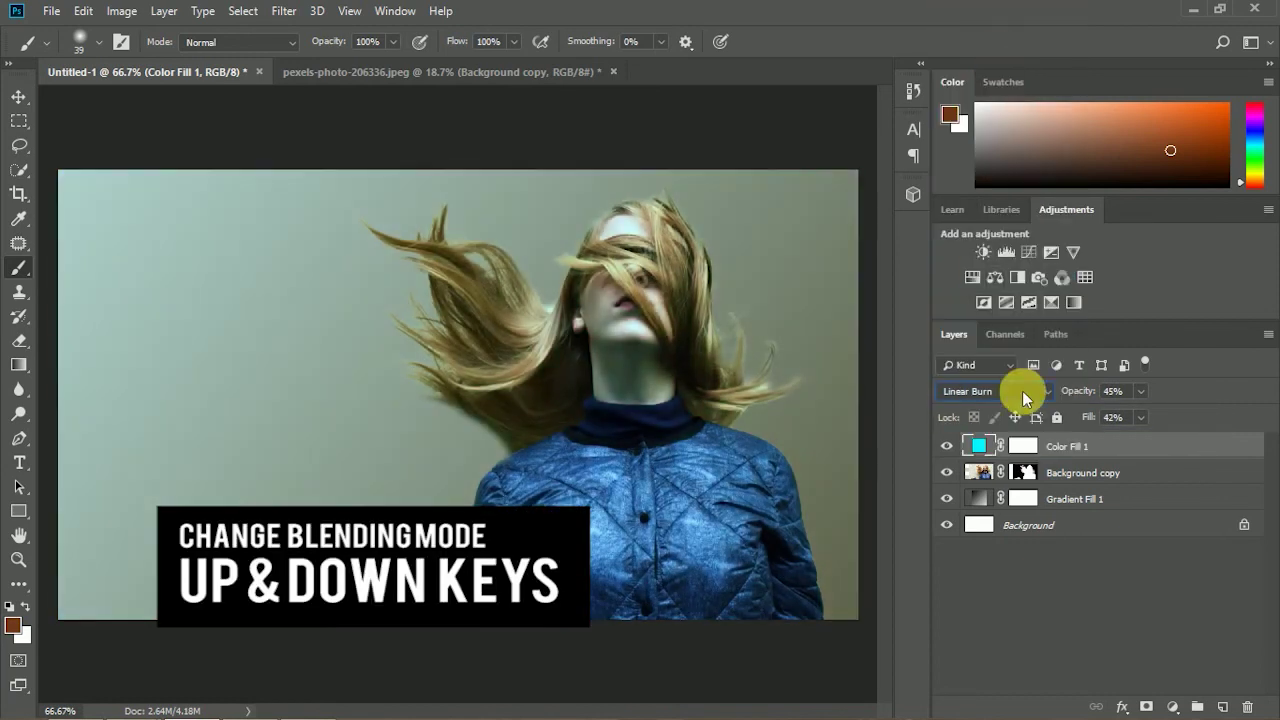
key("Down")
key("Down")
key("Down")
key("Down")
key("Down")
key("Down")
key("Down")
key("Down")
key("Down")
key("Down")
key("Down")
key("Down")
key("Down")
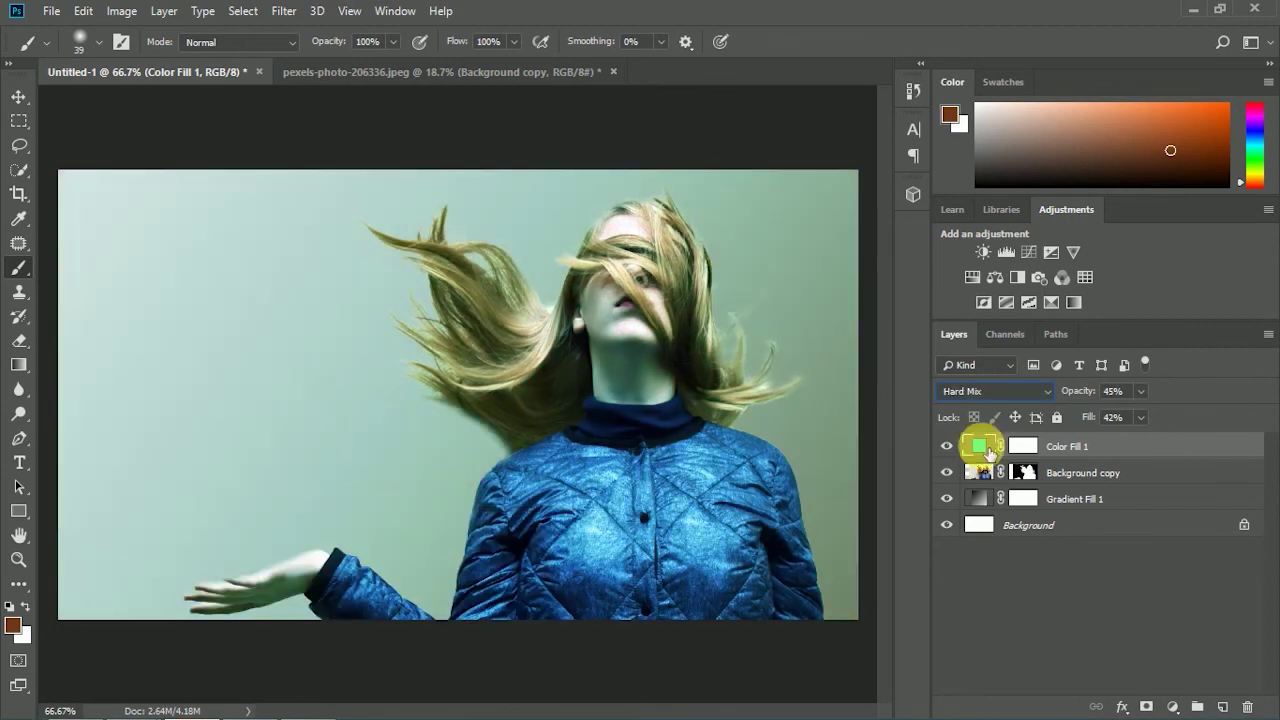
Step: Change the Color Fill 1 colour to yellow
double_click(986, 450)
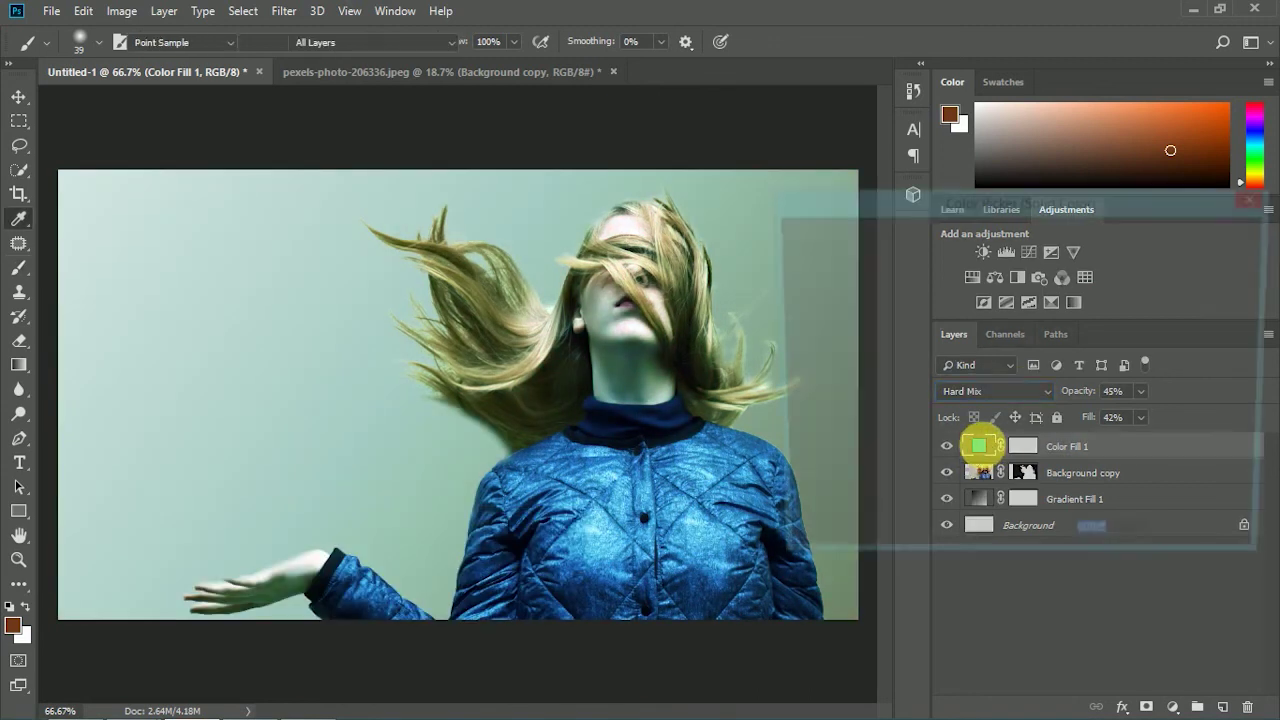
left_click(1041, 325)
left_click_drag(1039, 349, 1044, 449)
left_click(1205, 237)
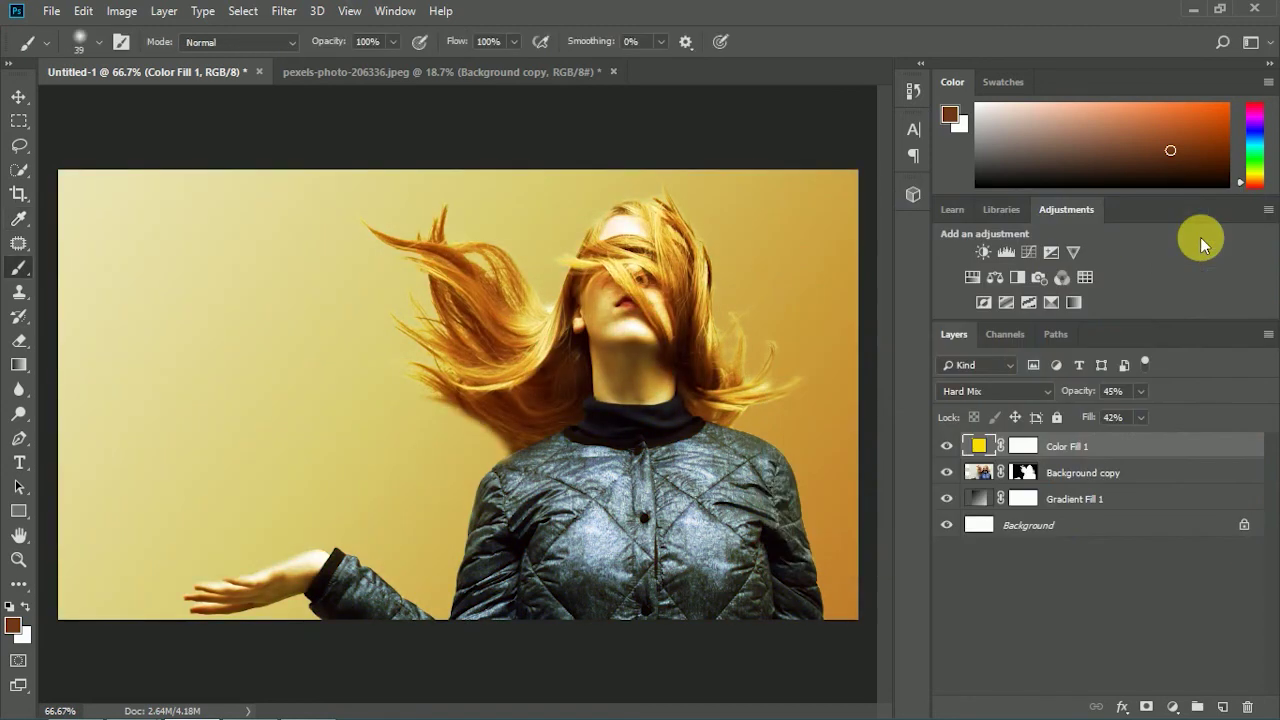
Step: Fine-tune the Color Fill 1 opacity down to 39%
left_click(1160, 595)
left_click(1135, 446)
mouse_move(1140, 391)
left_mouse_down()
mouse_move(1123, 409)
mouse_move(1136, 415)
left_mouse_up()
left_click(1136, 415)
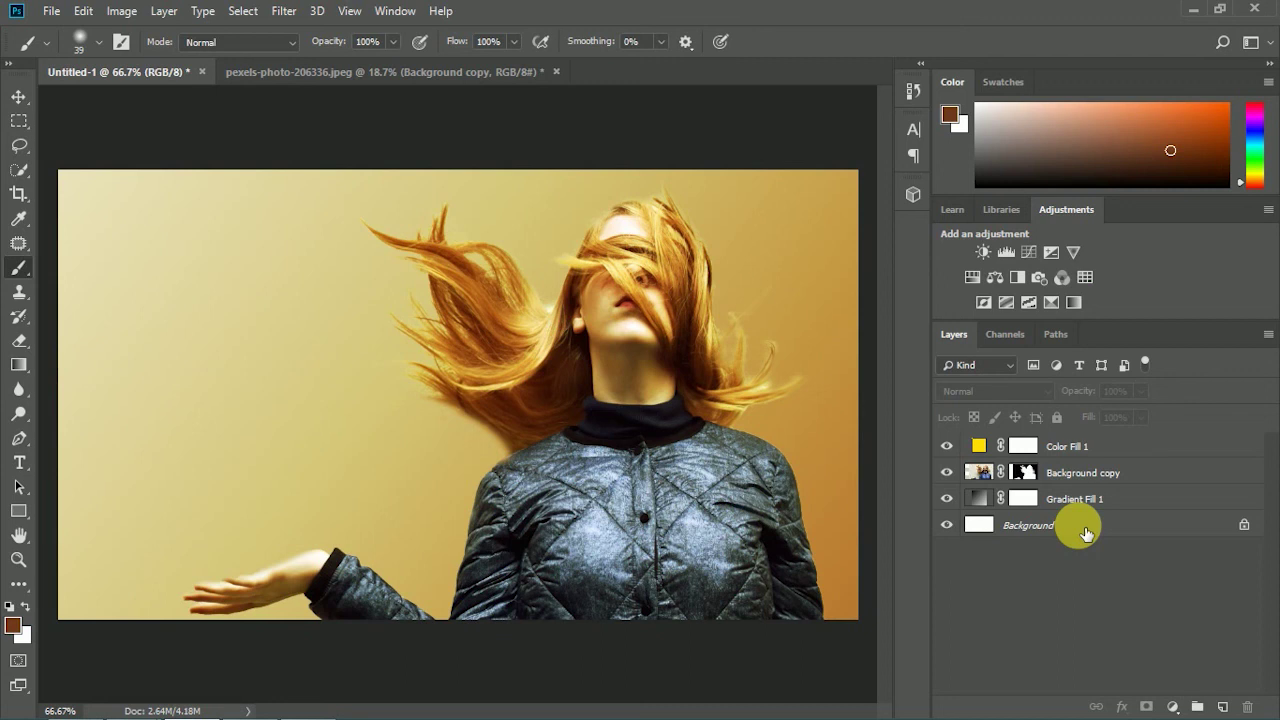
Step: Save the composite as JPEG 'Untitled-1' in Downloads, keeping Quality 12 Maximum
left_click(19, 97)
left_click(60, 14)
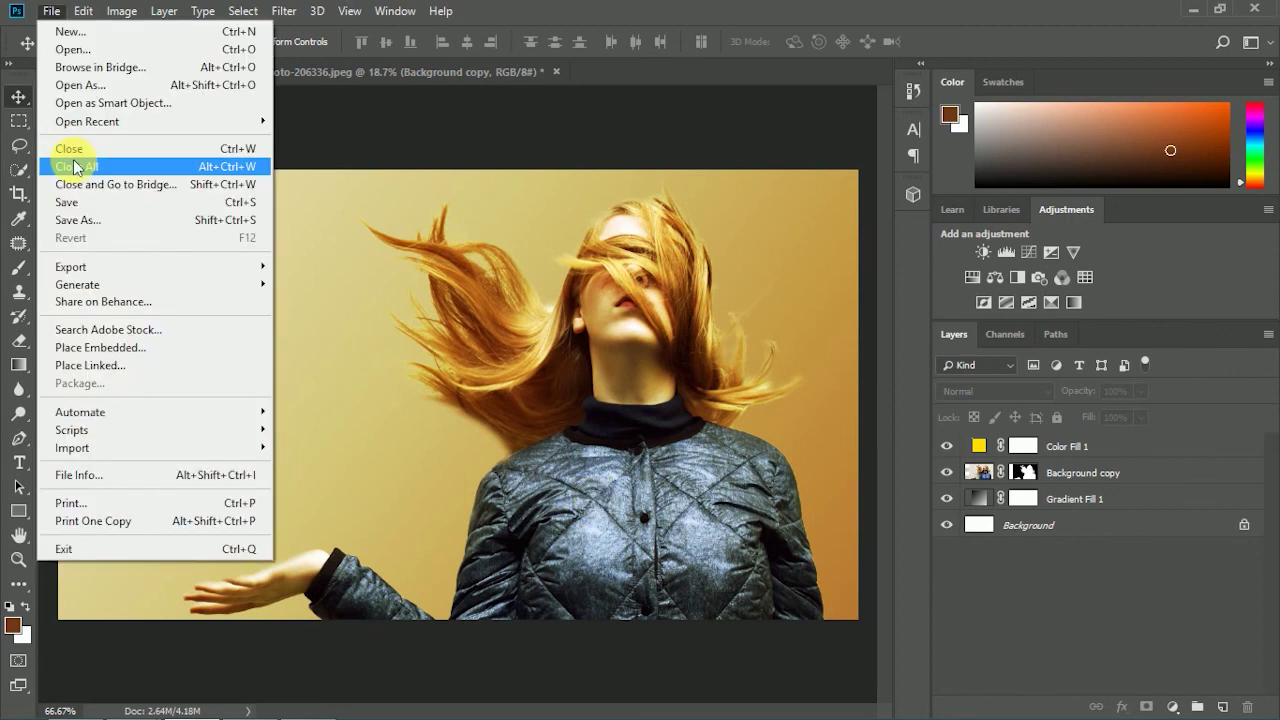
left_click(497, 398)
key("shift+ctrl+s")
left_click(355, 540)
left_click(241, 354)
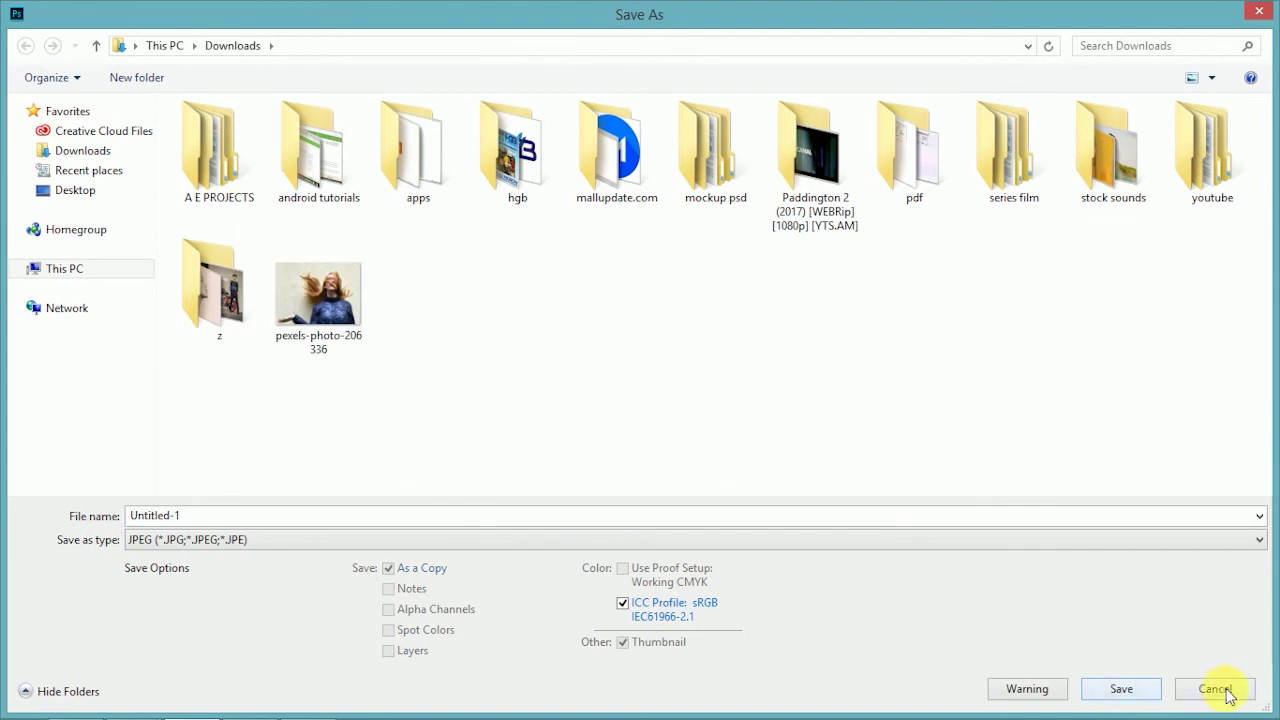
left_click(1156, 696)
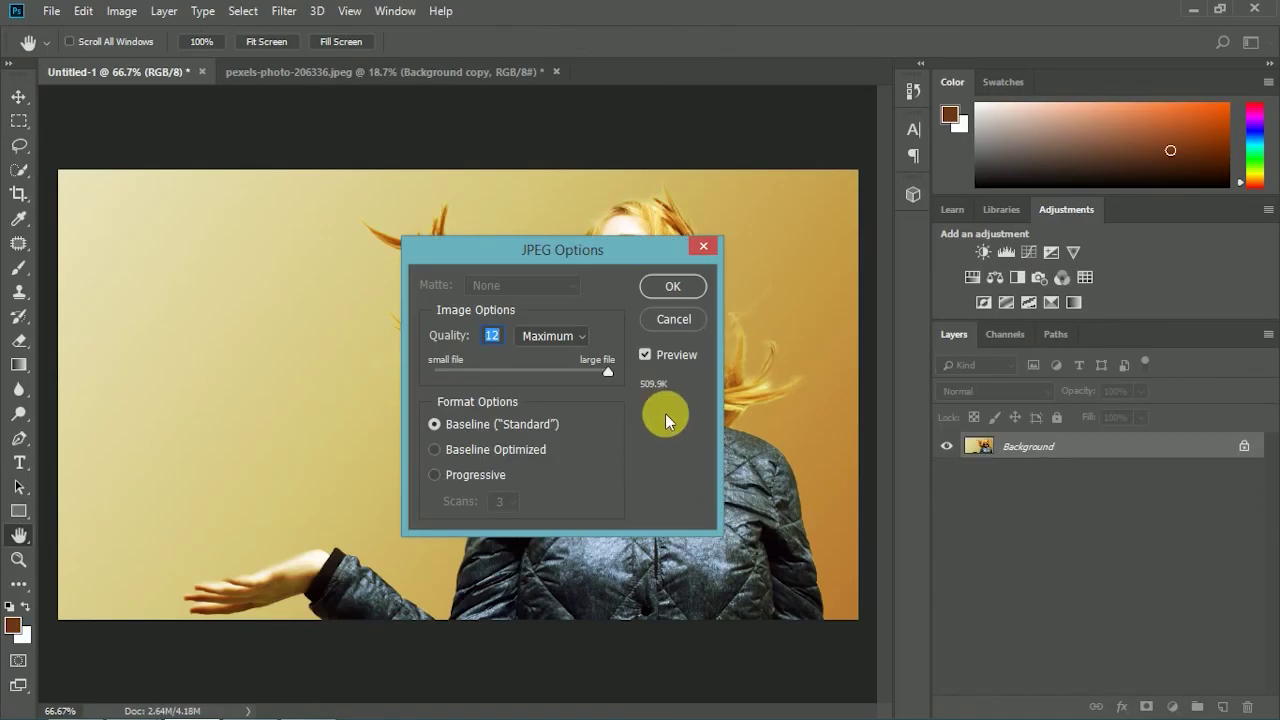
left_click(684, 286)
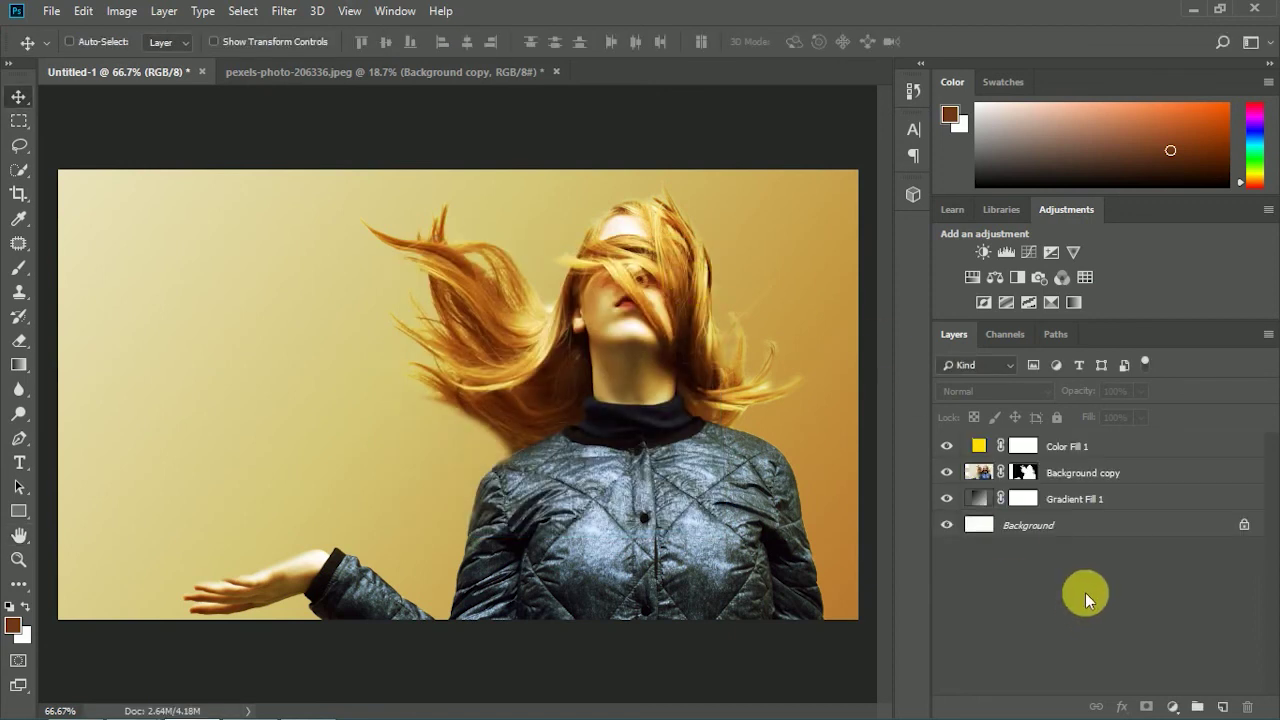